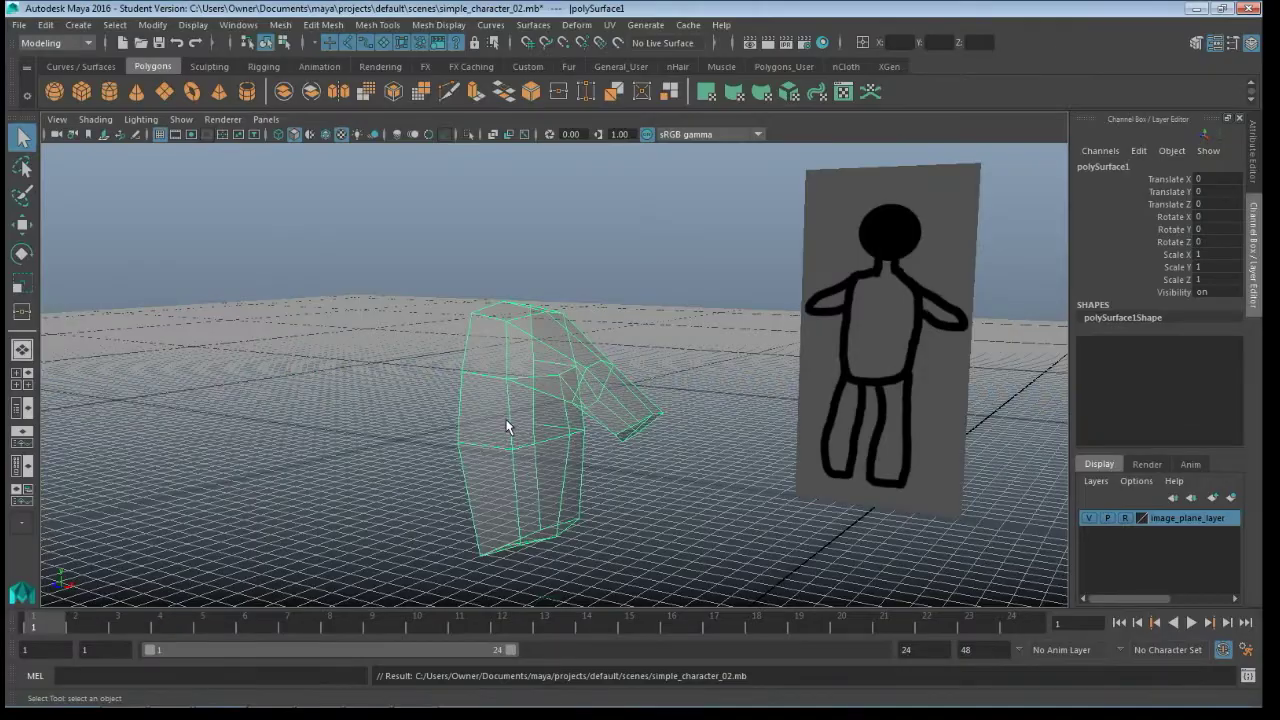
# Step: Create a polygon cube at the origin below the character's half torso for the leg
pyautogui.keyDown('alt'); pyautogui.moveTo(506, 426); pyautogui.dragTo(545, 435); pyautogui.keyUp('alt')
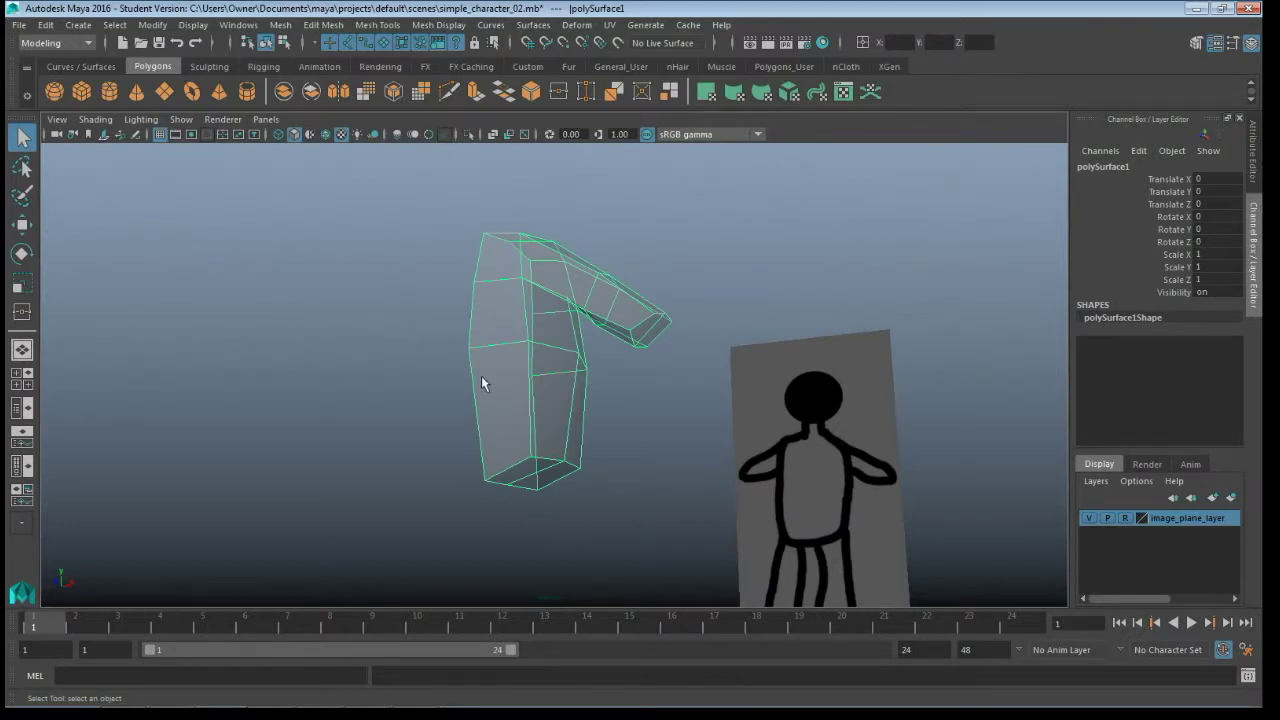
pyautogui.click(81, 91)
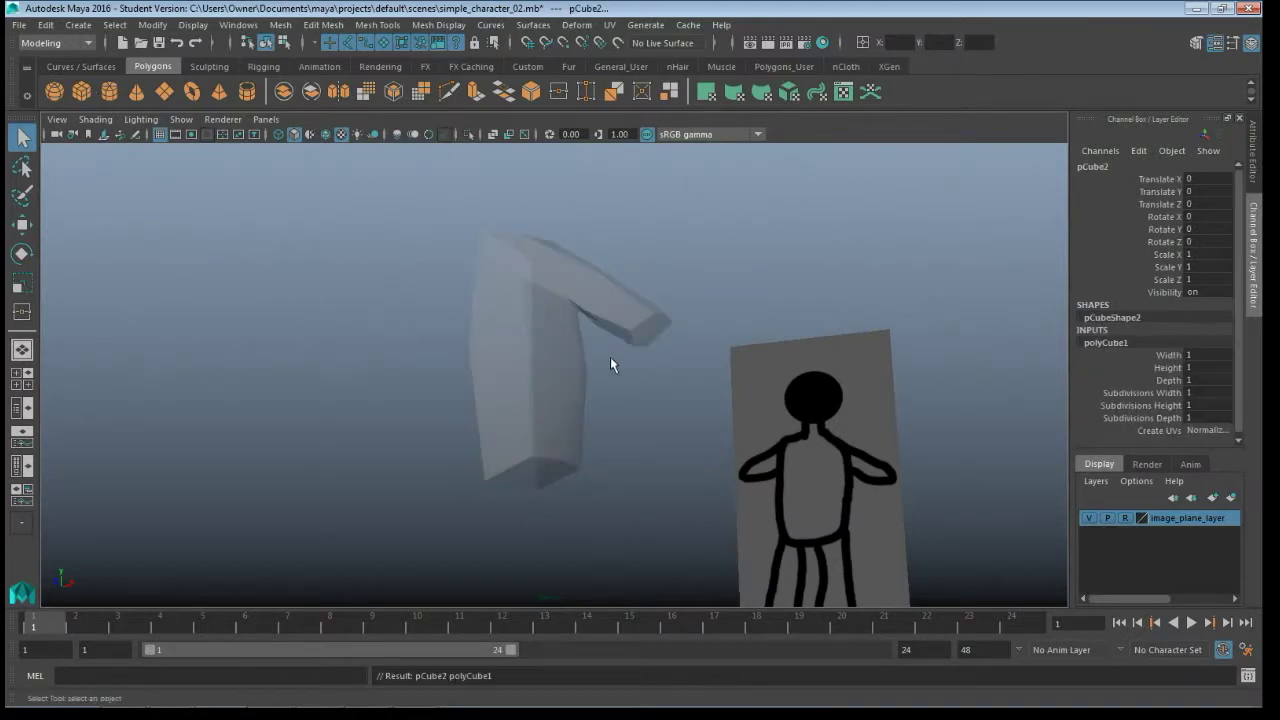
pyautogui.keyDown('alt'); pyautogui.moveTo(610, 357); pyautogui.dragTo(474, 283); pyautogui.keyUp('alt')
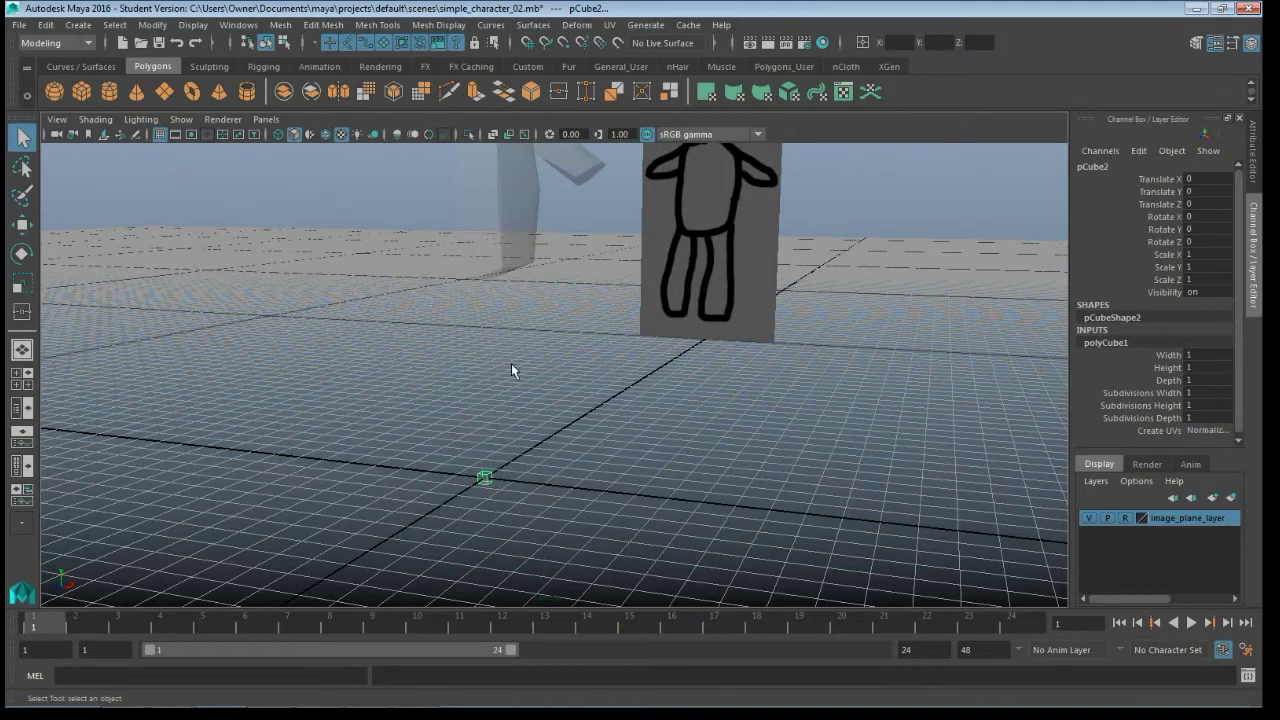
pyautogui.keyDown('alt'); pyautogui.moveTo(514, 360); pyautogui.dragTo(460, 262); pyautogui.keyUp('alt')
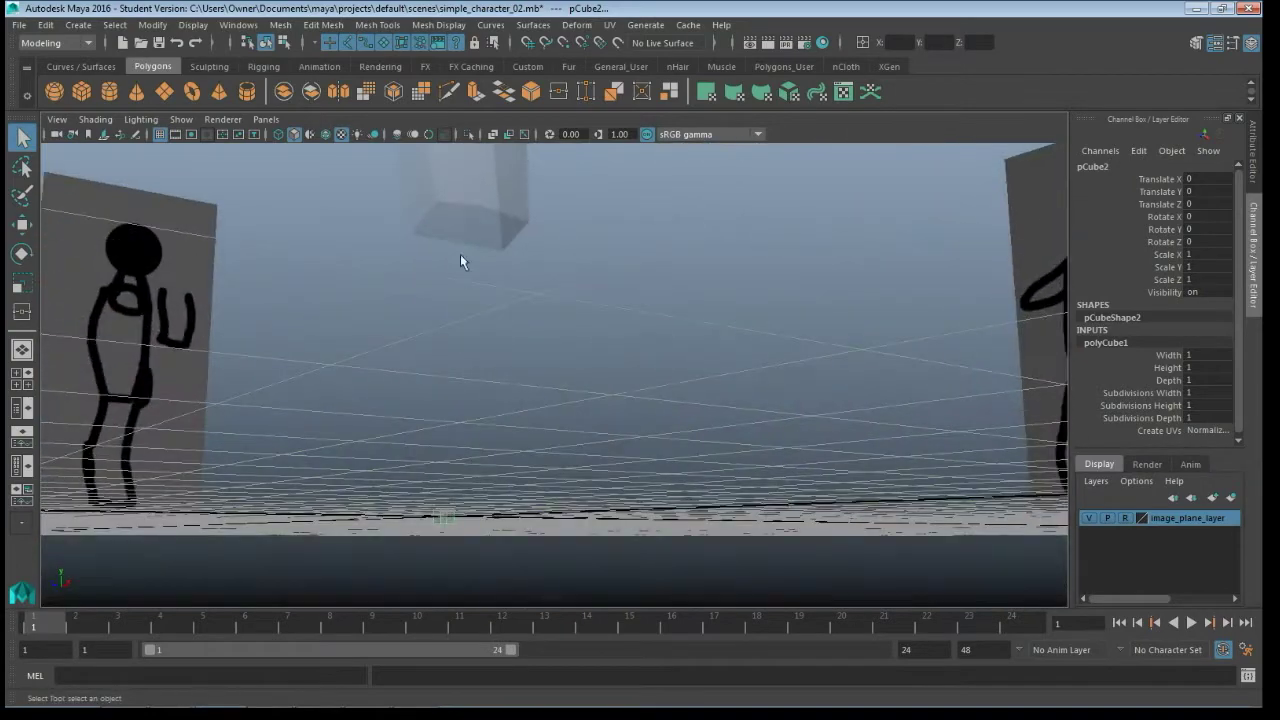
# Step: Select the new cube at the origin and set its depth subdivisions to 2
pyautogui.click(458, 205)
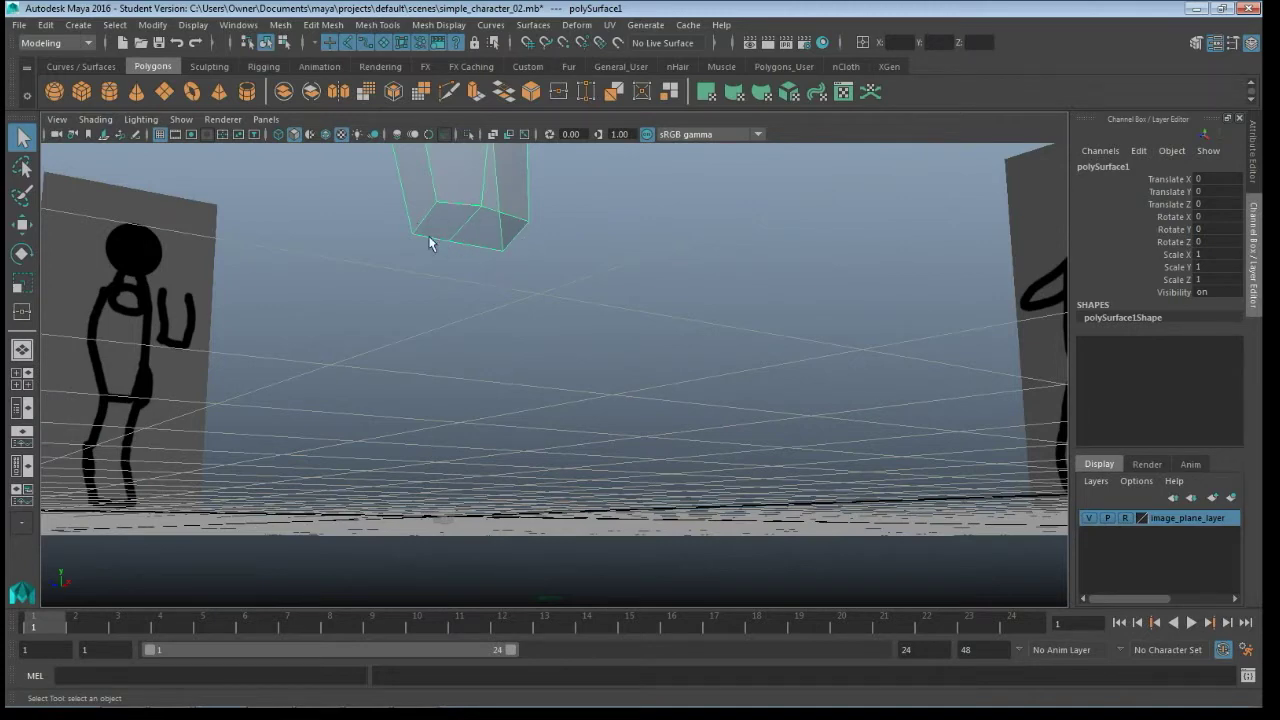
pyautogui.keyDown('alt'); pyautogui.moveTo(429, 243); pyautogui.dragTo(434, 422); pyautogui.keyUp('alt')
pyautogui.click(452, 486)
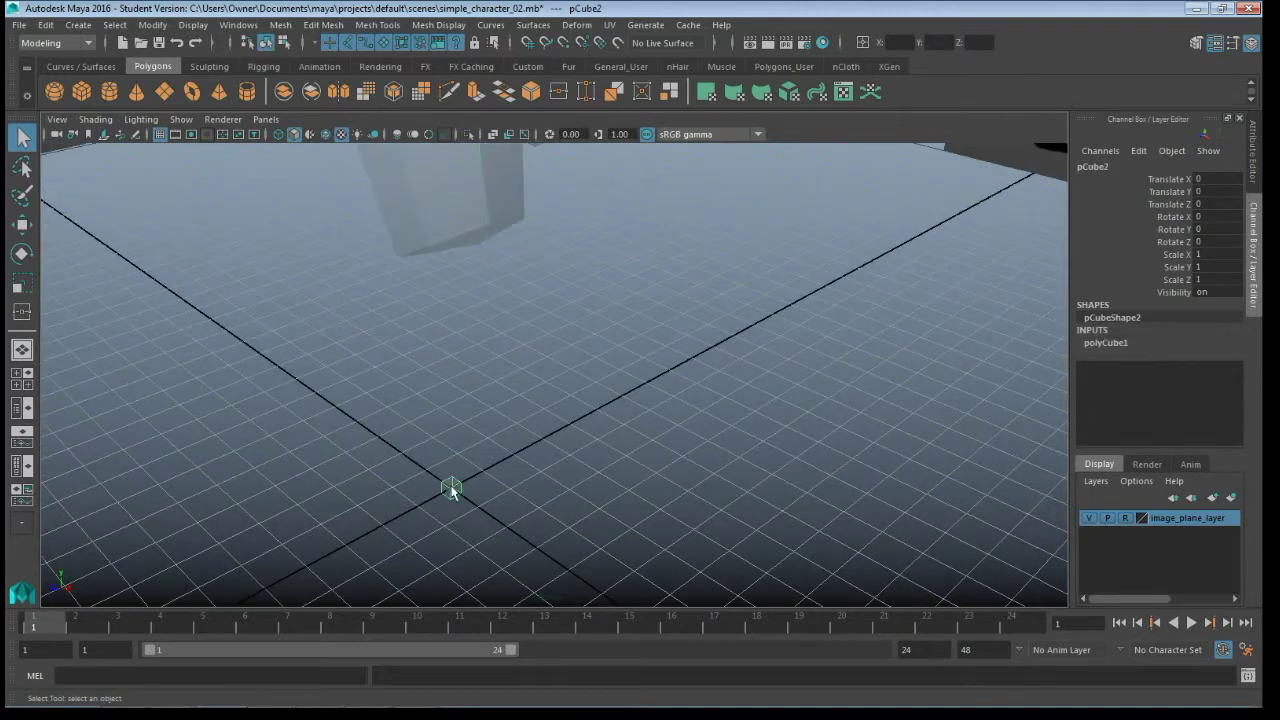
pyautogui.click(1100, 343)
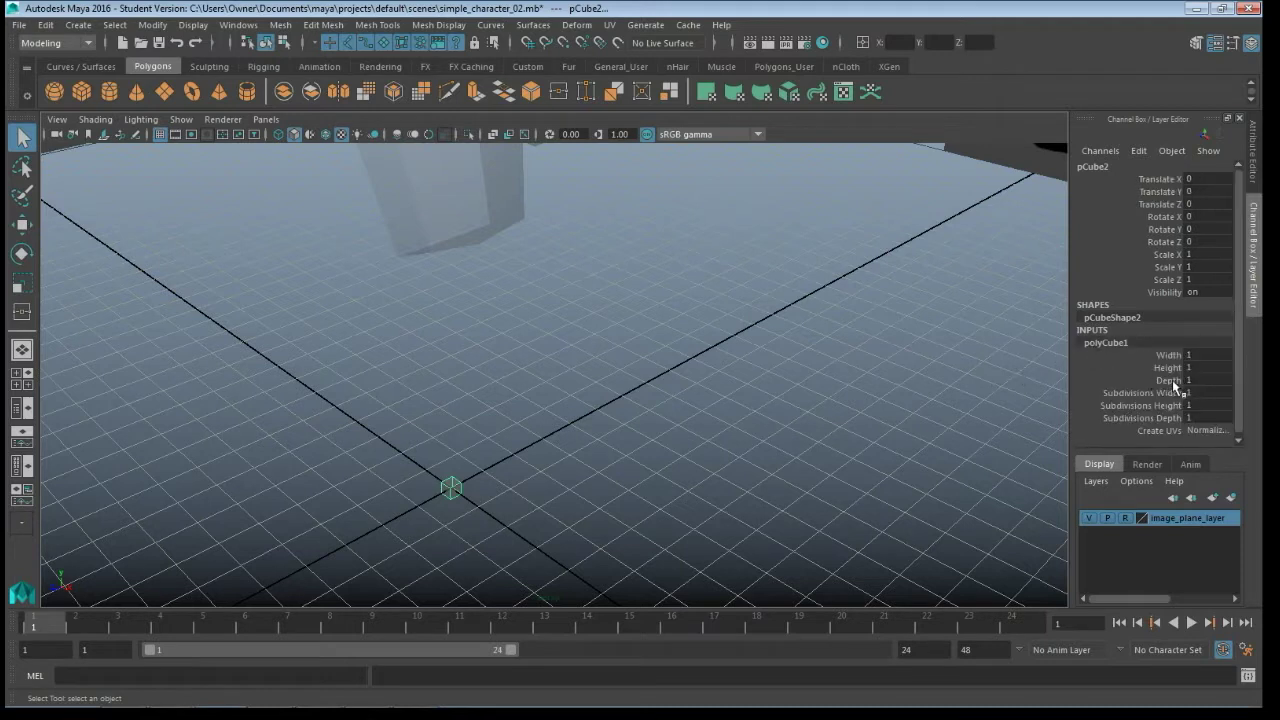
pyautogui.click(1145, 418)
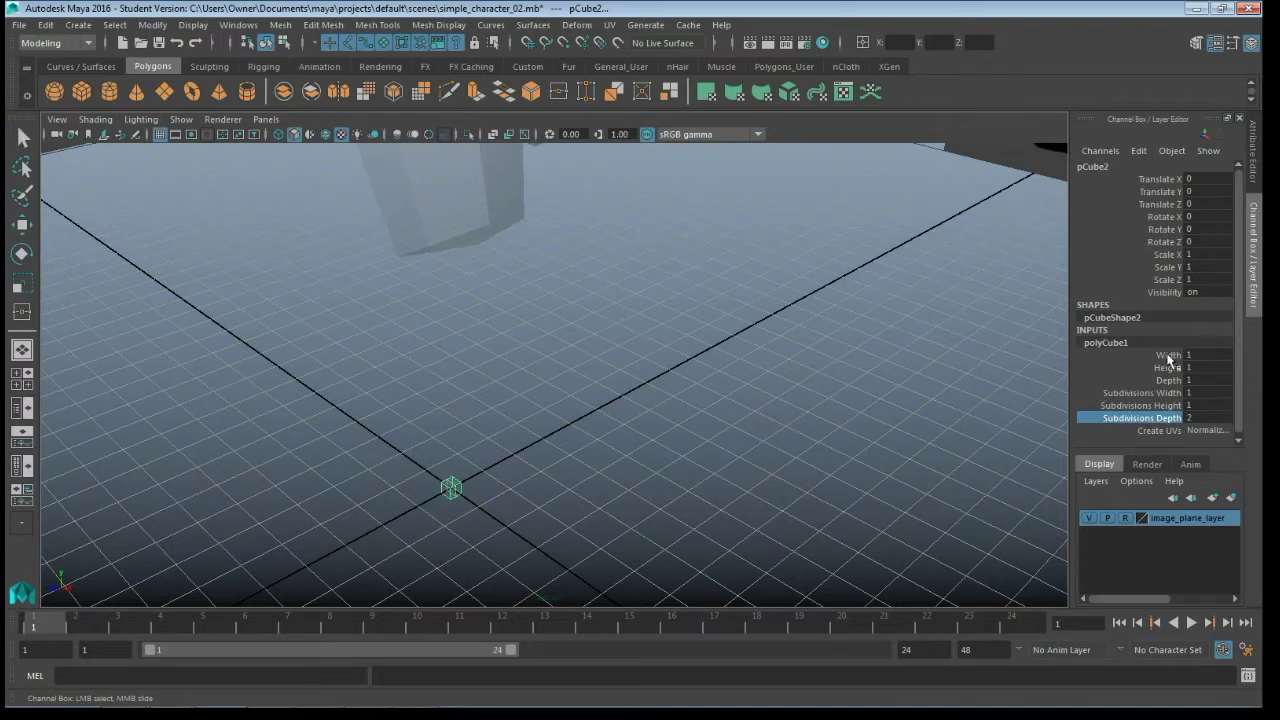
# Step: Set the cube's width, height and depth all to 6.6
pyautogui.moveTo(1168, 357); pyautogui.dragTo(1166, 381)
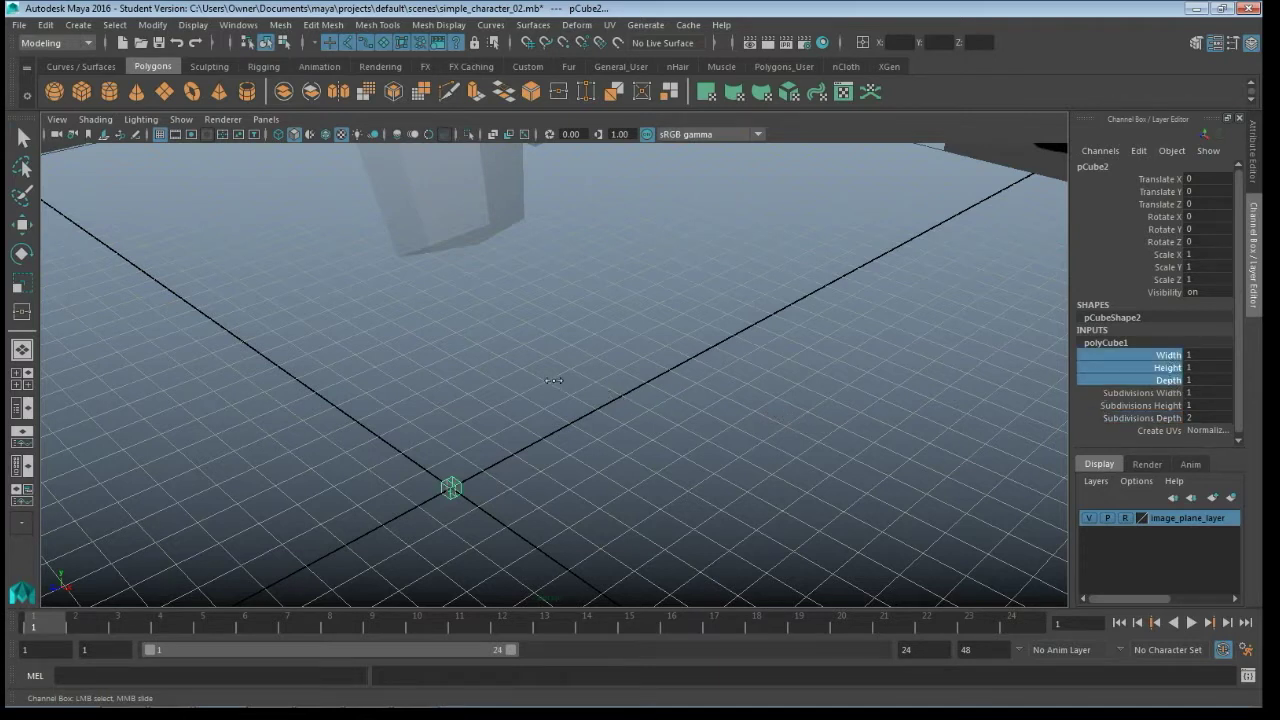
pyautogui.moveTo(554, 380); pyautogui.dragTo(597, 366, button='middle')
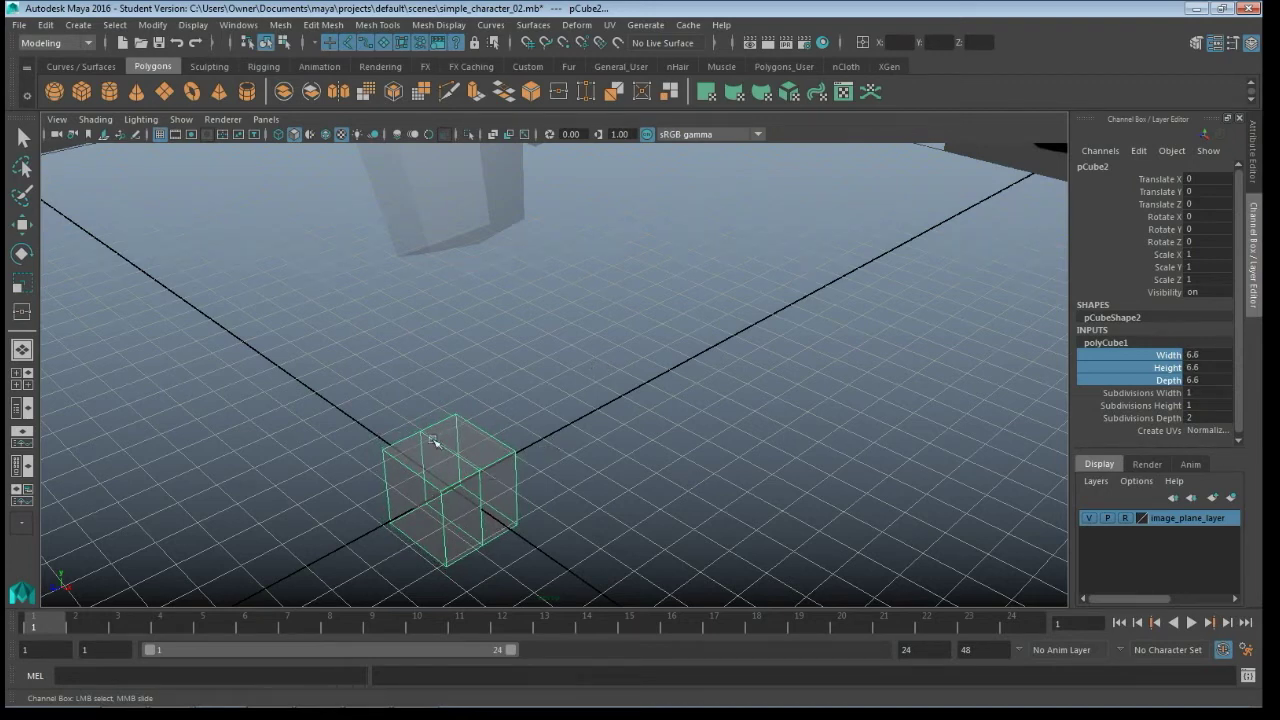
pyautogui.press('q')
pyautogui.click(569, 412)
pyautogui.click(462, 476)
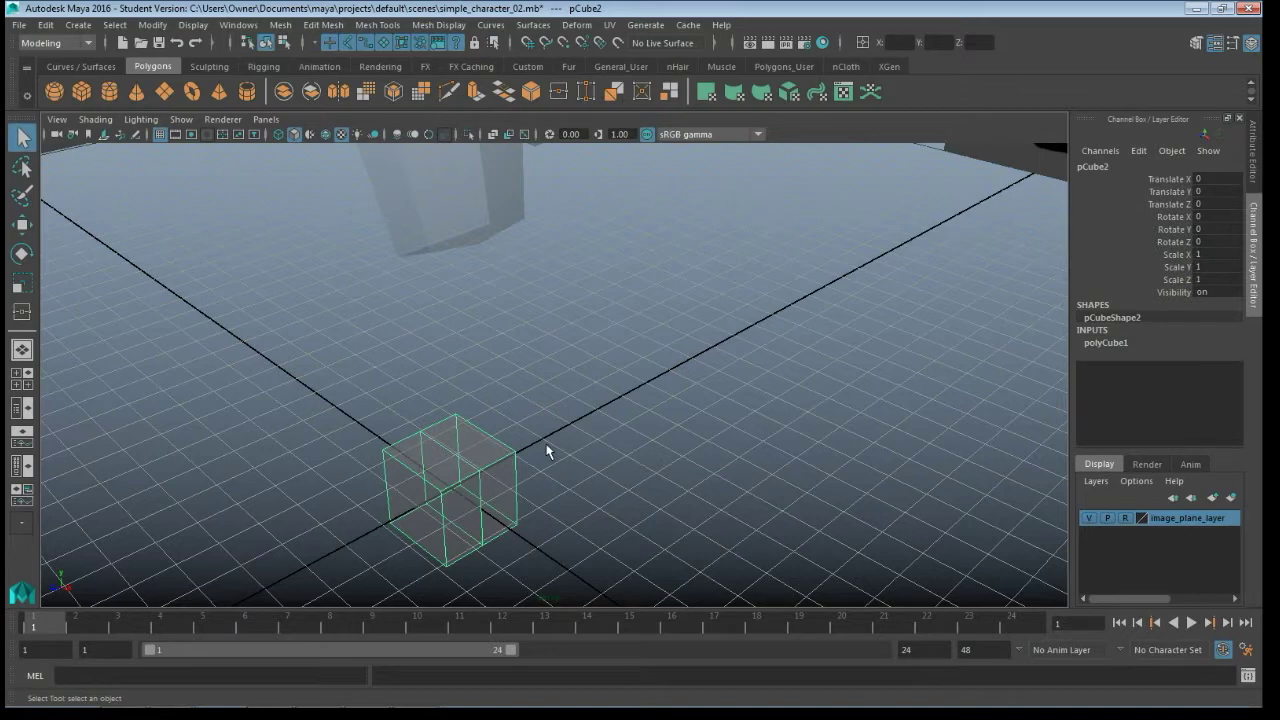
# Step: In the front view, move the cube onto the lower part of the drawn leg, to about X 1.6, Y 6.5
pyautogui.press('space')
pyautogui.press('space')
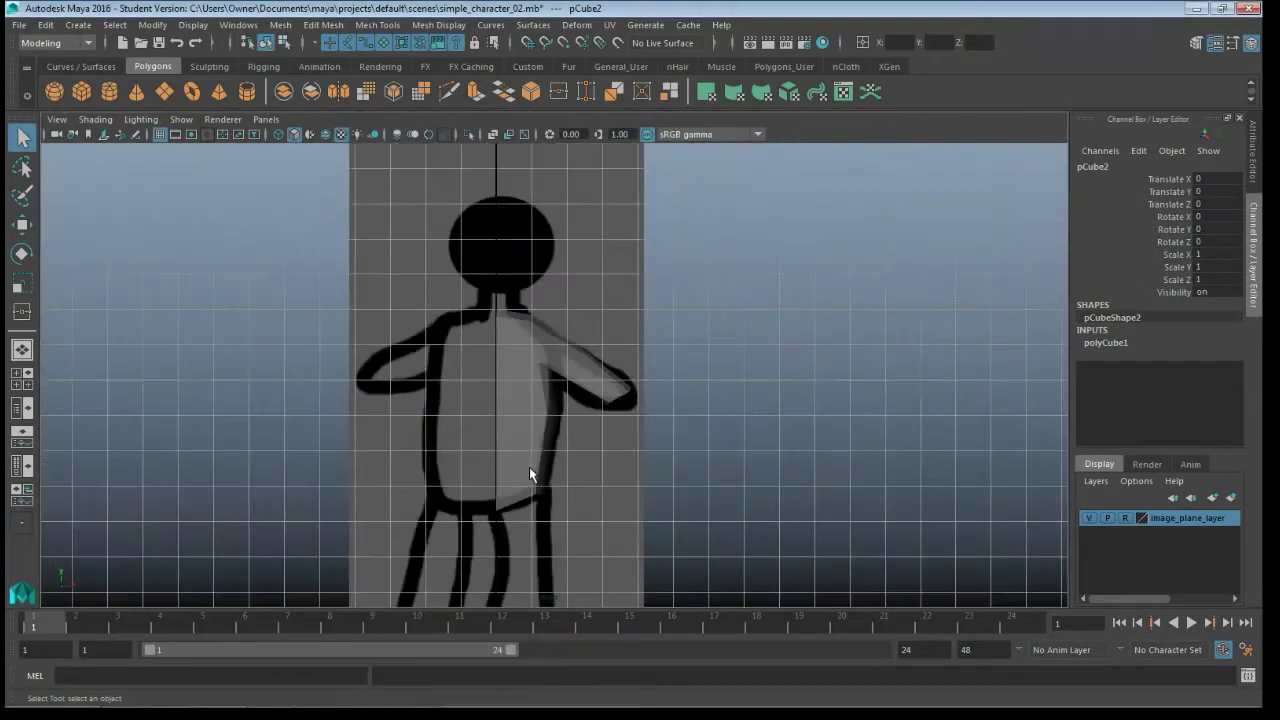
pyautogui.keyDown('alt'); pyautogui.moveTo(567, 494); pyautogui.dragTo(563, 268, button='middle'); pyautogui.keyUp('alt')
pyautogui.scroll(2, 577, 440)
pyautogui.keyDown('alt'); pyautogui.moveTo(557, 405); pyautogui.dragTo(565, 445, button='middle'); pyautogui.keyUp('alt')
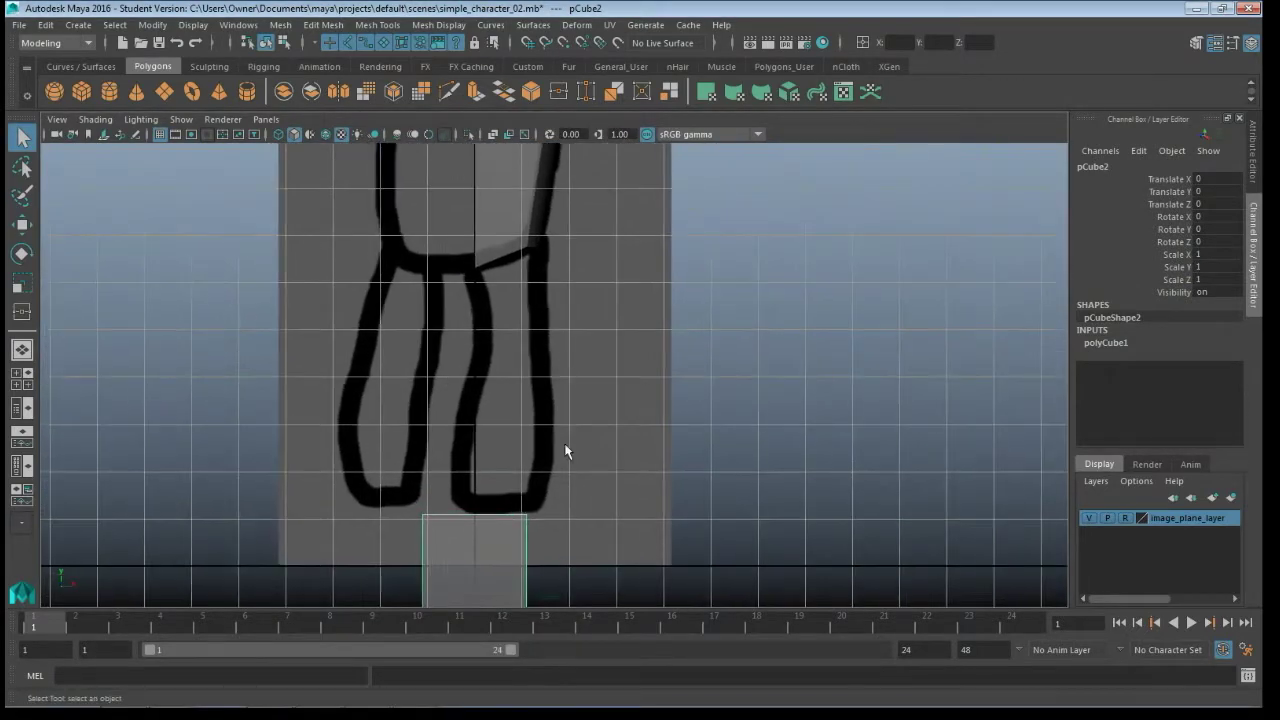
pyautogui.press('w')
pyautogui.moveTo(479, 560); pyautogui.dragTo(501, 467)
pyautogui.scroll(3, 517, 487)
pyautogui.keyDown('alt'); pyautogui.moveTo(515, 386); pyautogui.dragTo(518, 412, button='middle'); pyautogui.keyUp('alt')
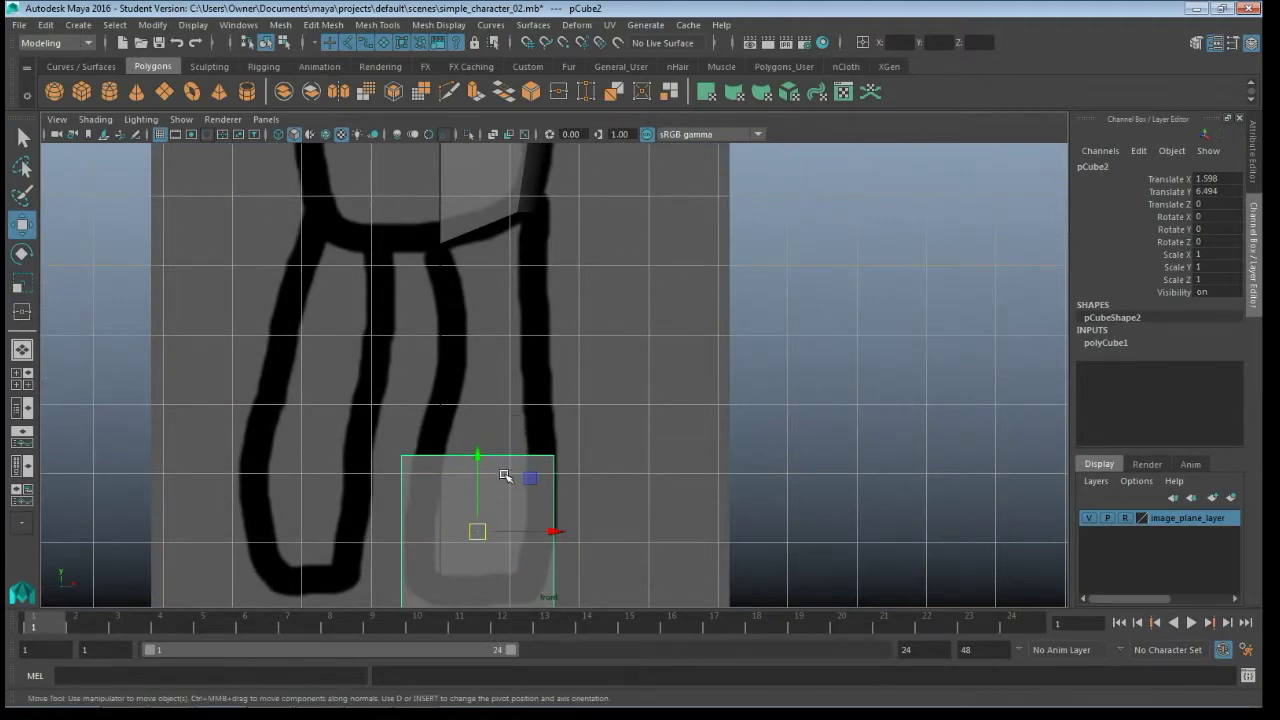
# Step: Raise the cube's top vertices to the bottom of the torso so the block spans the drawn leg's length
pyautogui.press('F9')
pyautogui.moveTo(360, 434); pyautogui.dragTo(600, 491)
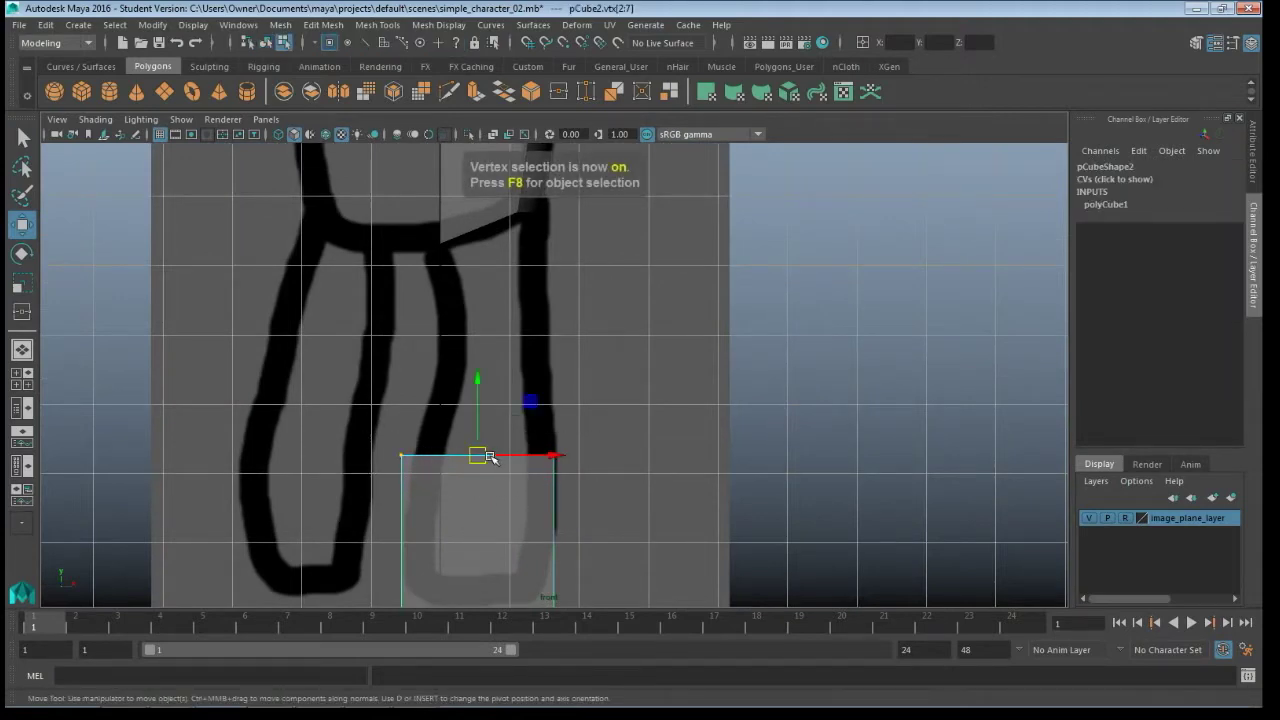
pyautogui.moveTo(478, 380); pyautogui.dragTo(459, 172)
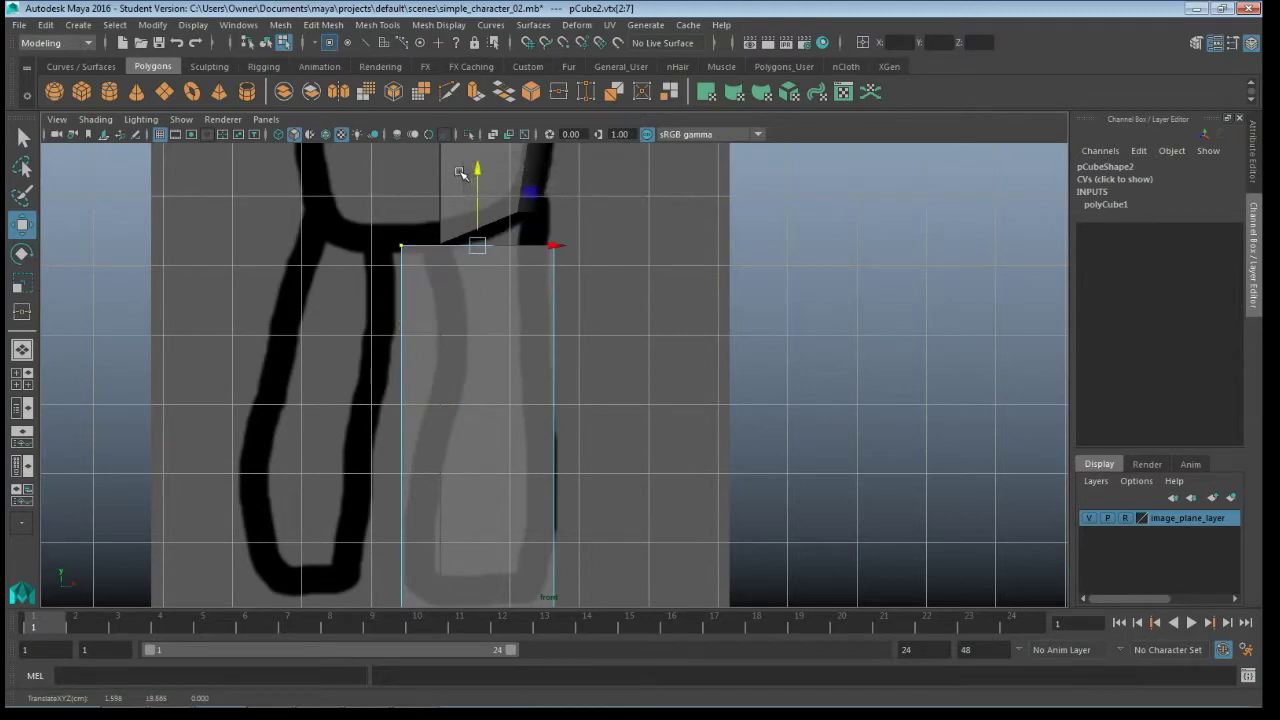
# Step: In the side view, insert a horizontal edge loop around the leg at the knee of the reference drawing
pyautogui.press('space')
pyautogui.press('space')
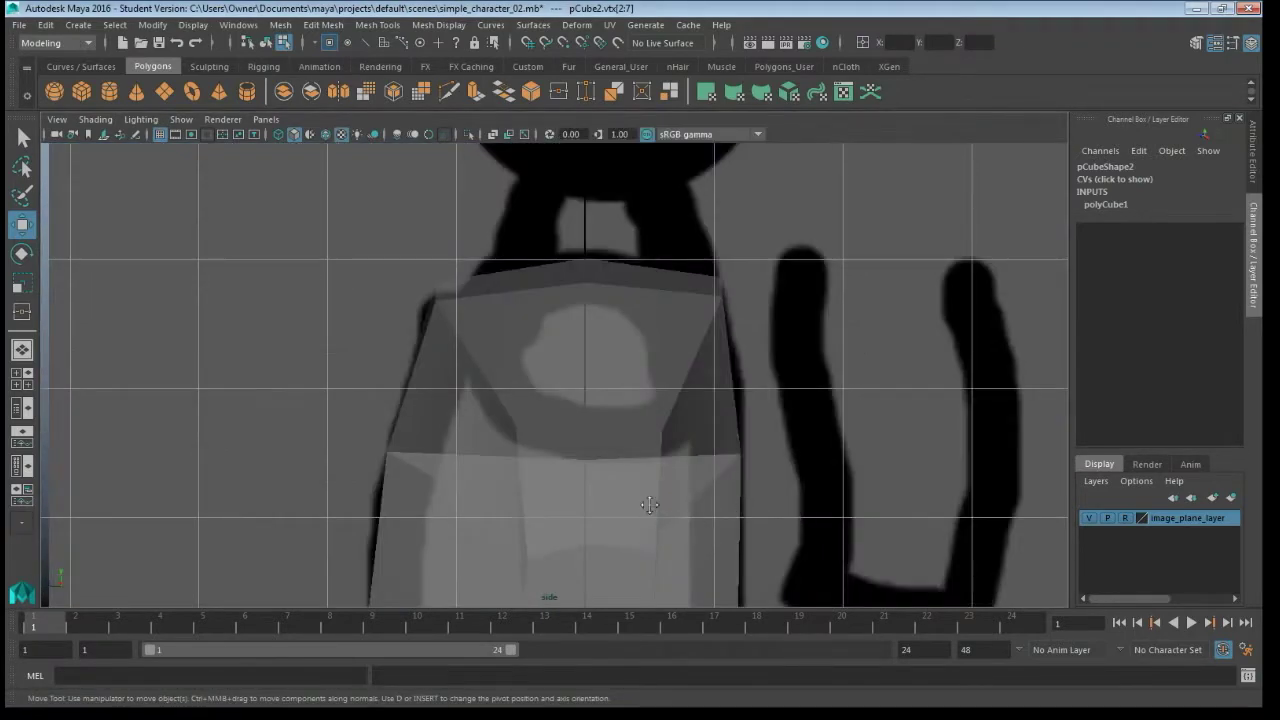
pyautogui.keyDown('alt'); pyautogui.moveTo(650, 505); pyautogui.dragTo(658, 232, button='middle'); pyautogui.keyUp('alt')
pyautogui.keyDown('alt'); pyautogui.moveTo(655, 570); pyautogui.dragTo(637, 80, button='middle'); pyautogui.keyUp('alt')
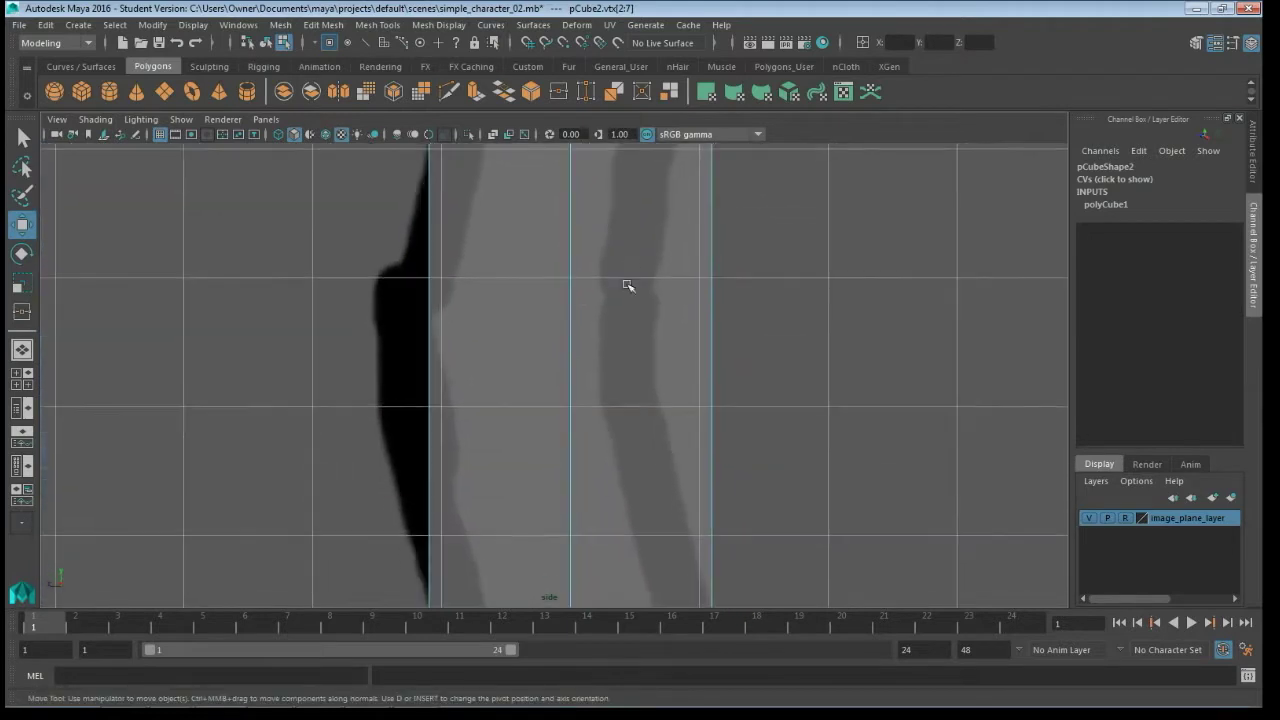
pyautogui.scroll(-4, 629, 376)
pyautogui.keyDown('alt'); pyautogui.moveTo(623, 332); pyautogui.dragTo(626, 424, button='middle'); pyautogui.keyUp('alt')
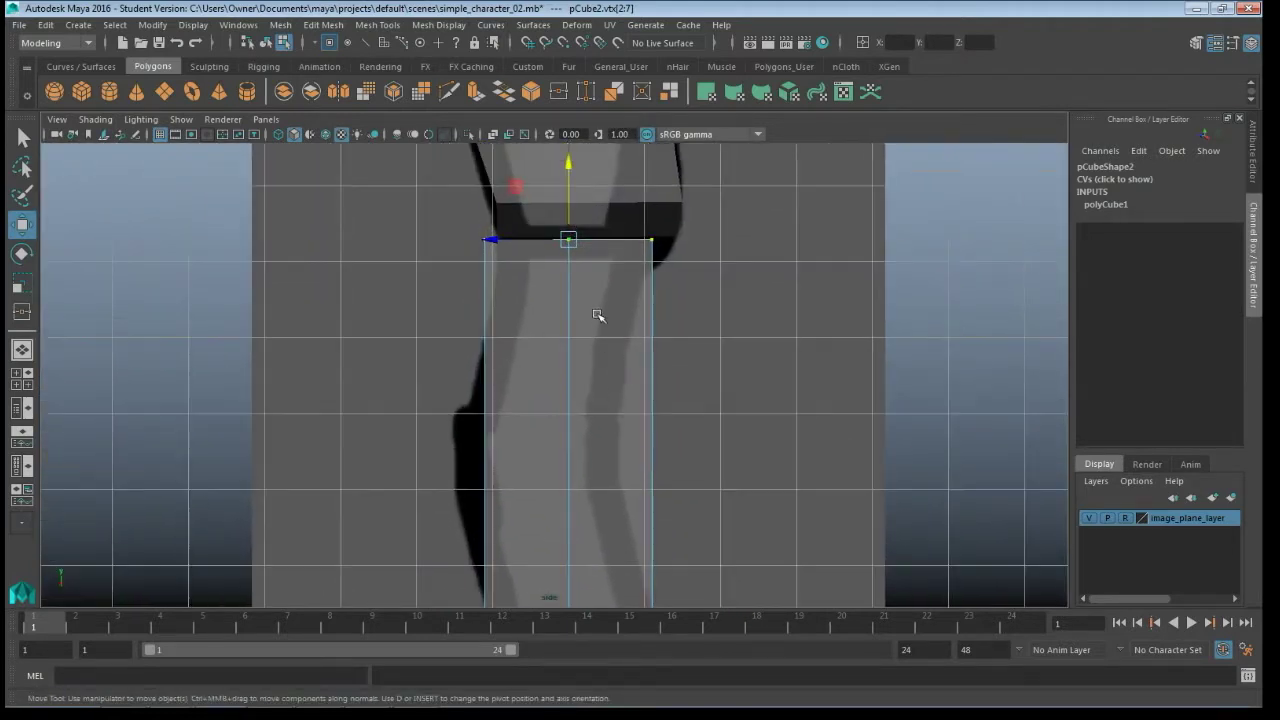
pyautogui.keyDown('alt'); pyautogui.moveTo(620, 480); pyautogui.dragTo(601, 326, button='middle'); pyautogui.keyUp('alt')
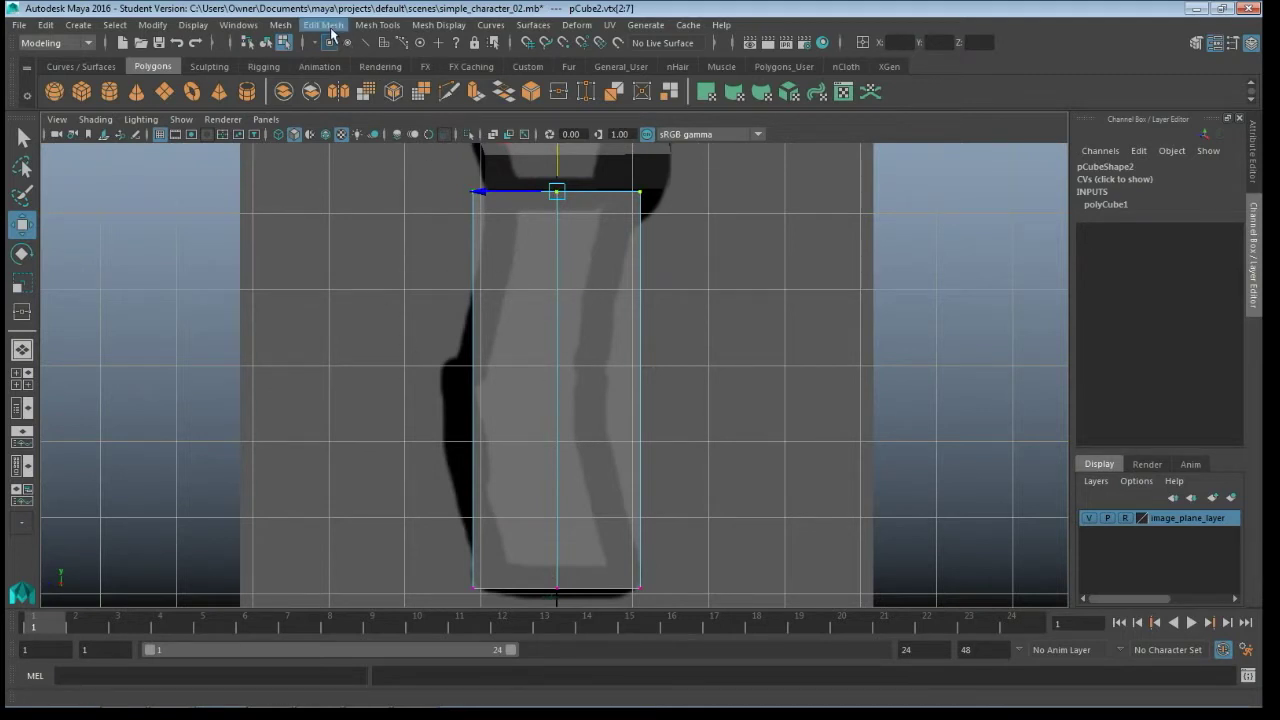
pyautogui.click(377, 25)
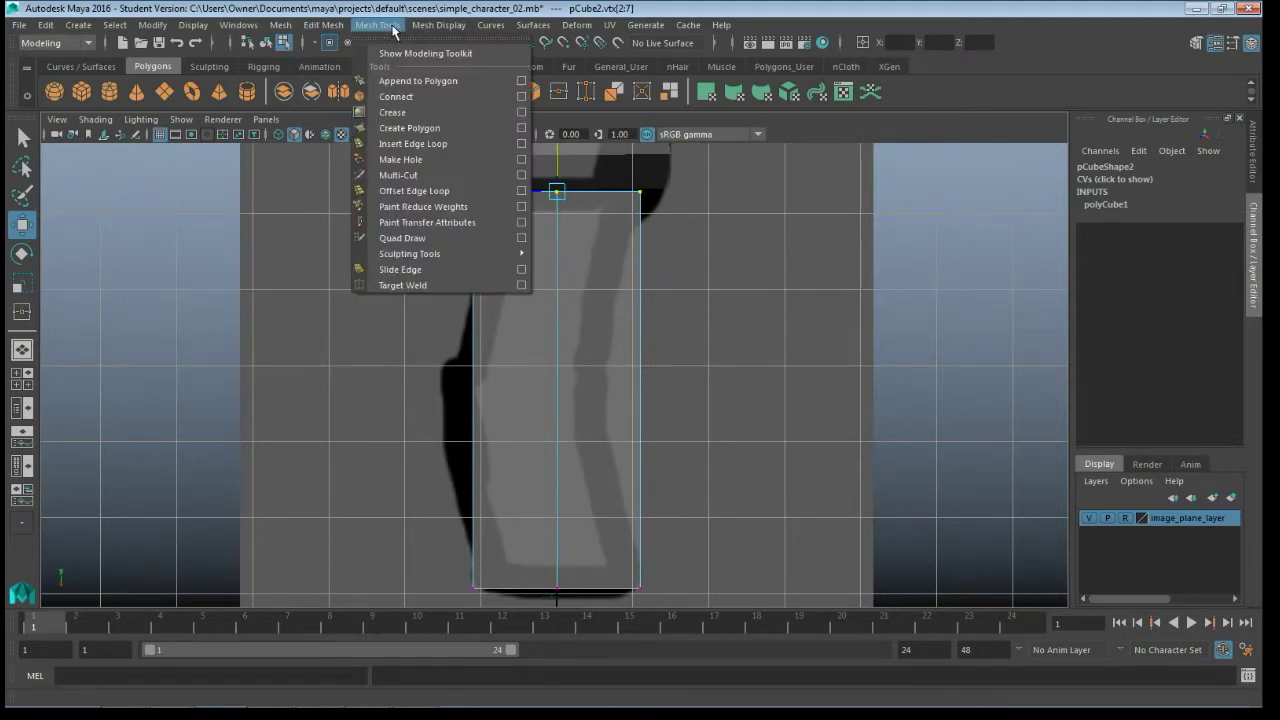
pyautogui.click(406, 144)
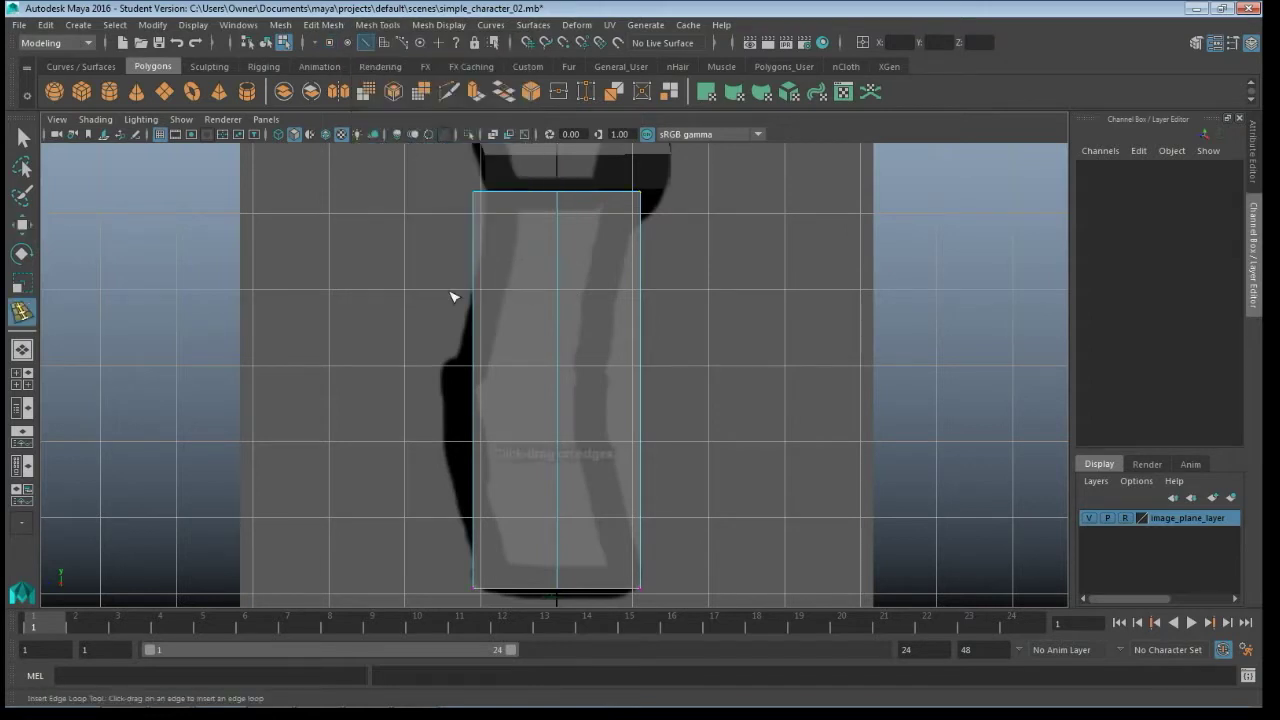
pyautogui.click(474, 377)
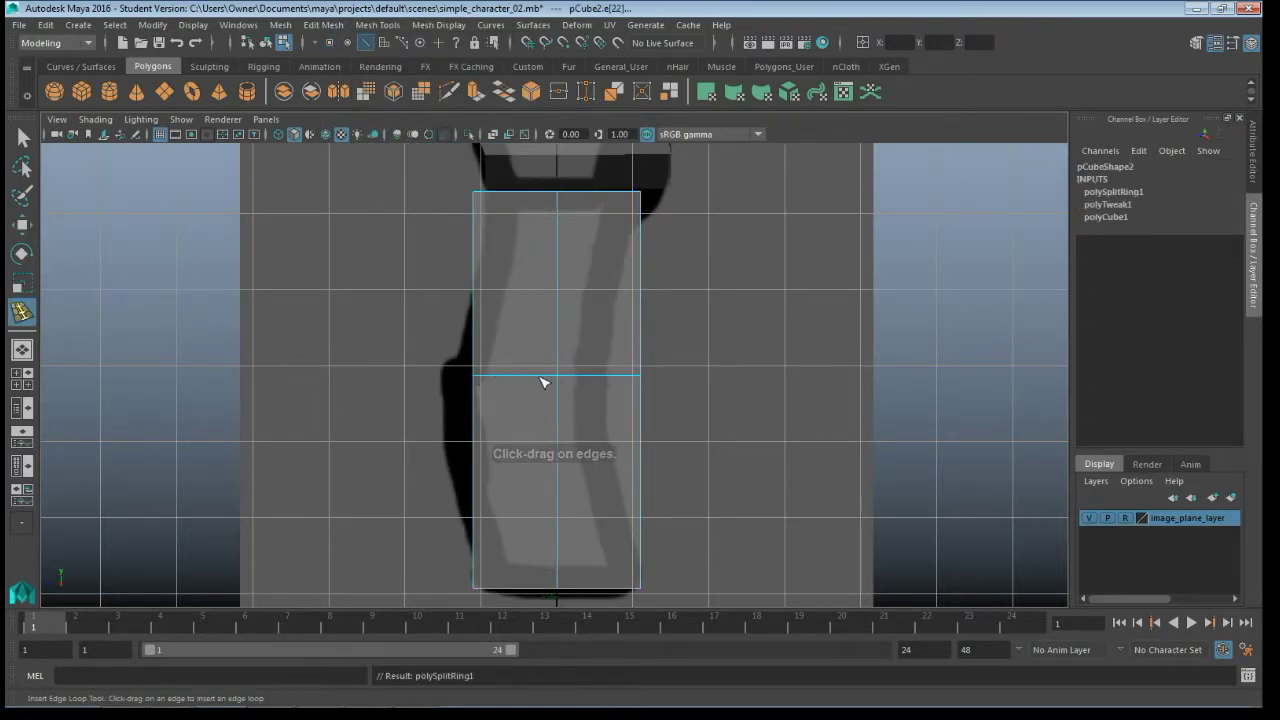
pyautogui.press('q')
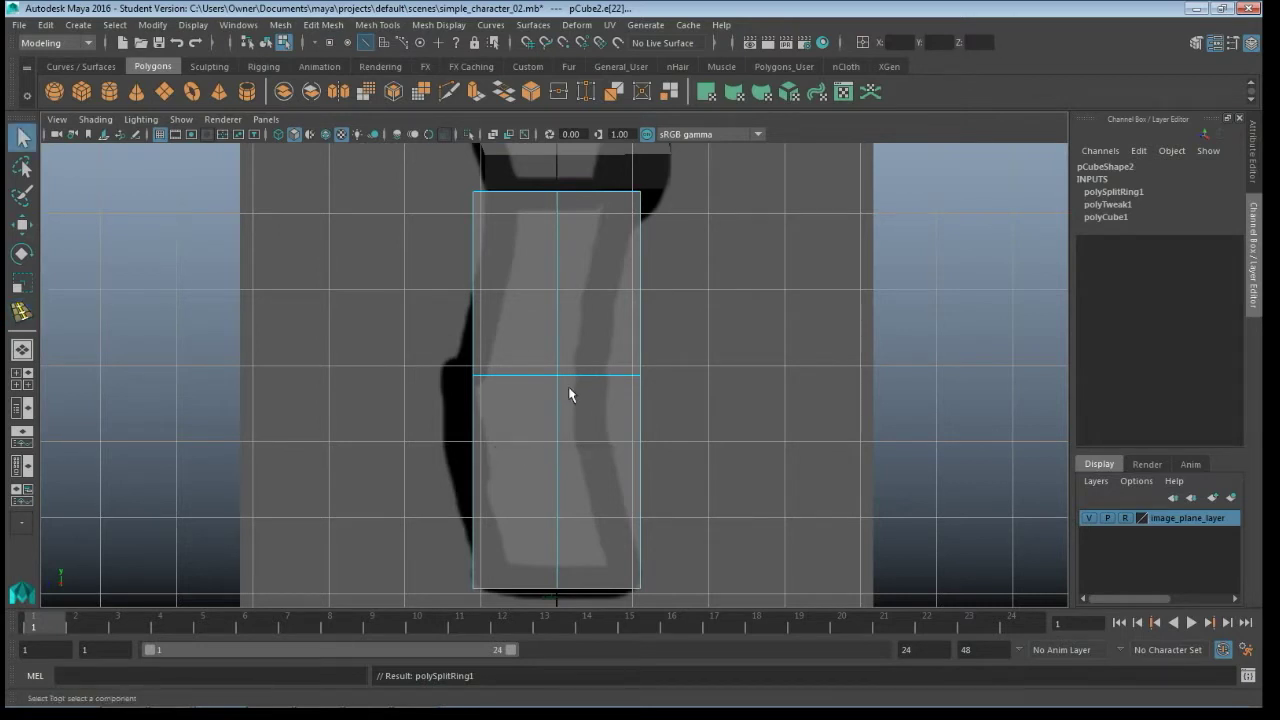
# Step: Move the knee loop's vertices forward along Z to about 1.52 so the leg bends like the side drawing
pyautogui.press('F9')
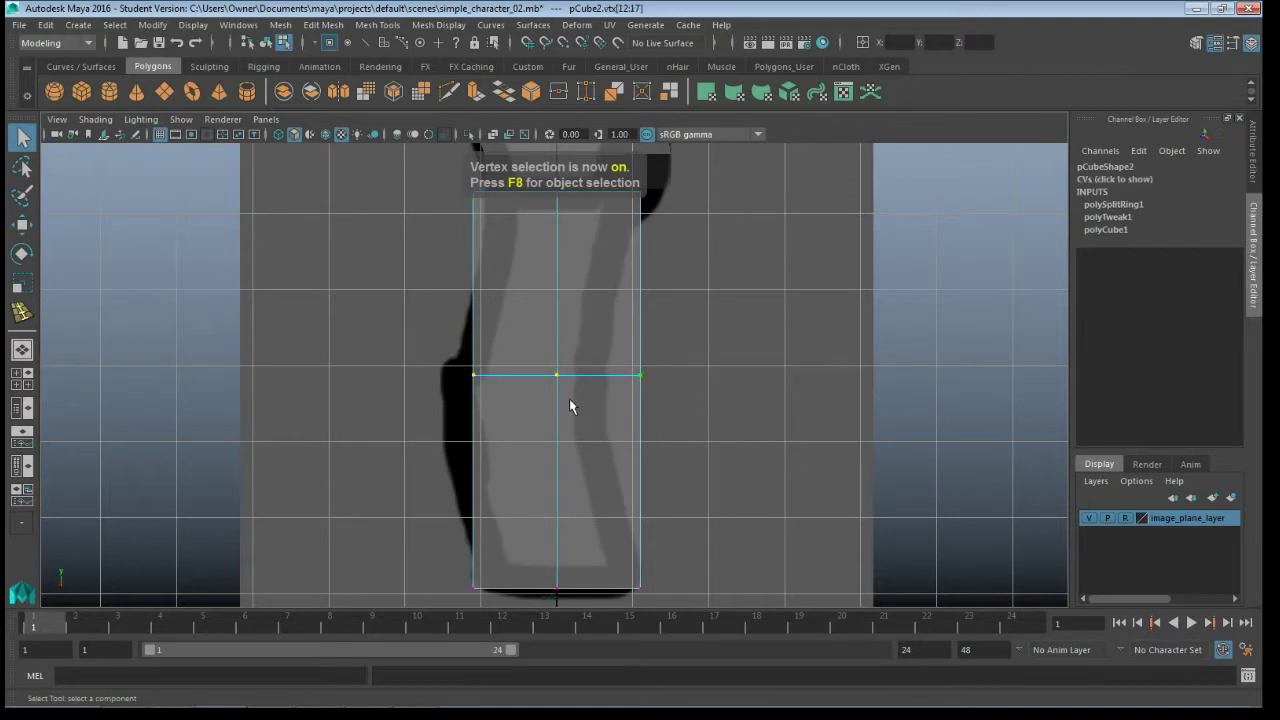
pyautogui.press('w')
pyautogui.moveTo(524, 375); pyautogui.dragTo(487, 373)
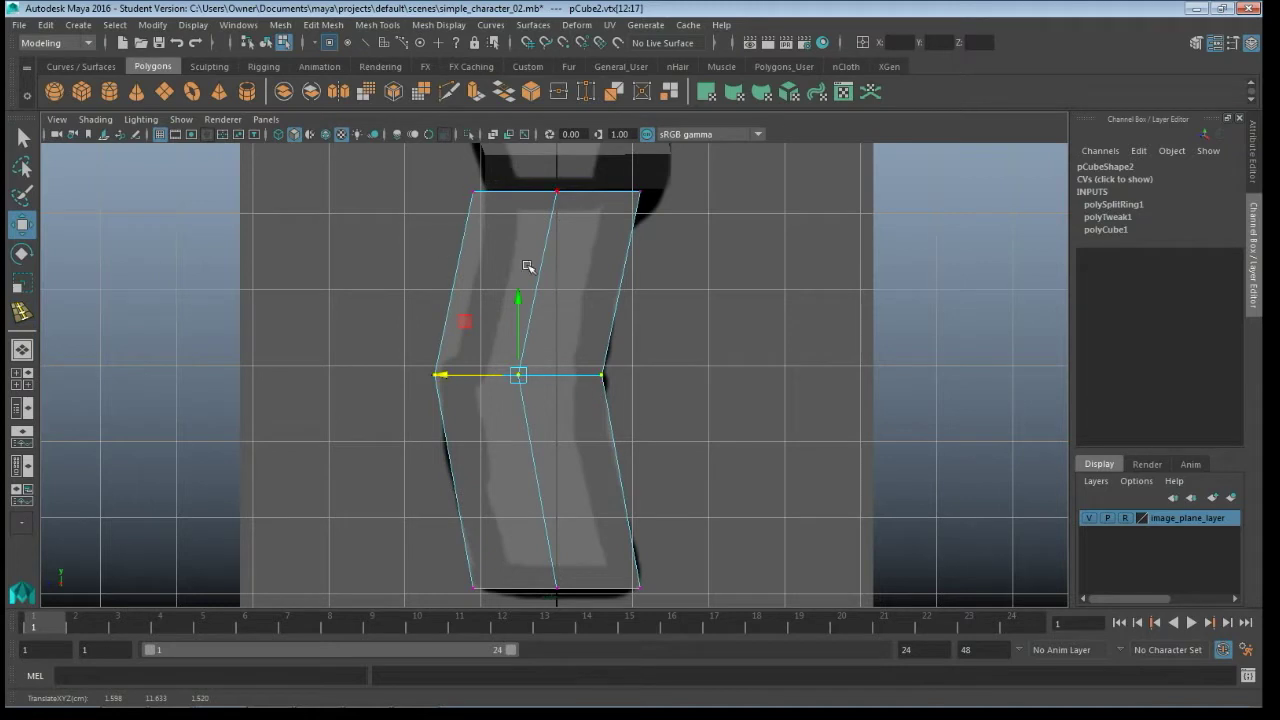
# Step: Nudge the leg's bottom front and back vertices slightly inward to fit the side reference
pyautogui.moveTo(443, 179)
pyautogui.mouseDown()
pyautogui.moveTo(494, 220)
pyautogui.moveTo(451, 194)
pyautogui.mouseUp()
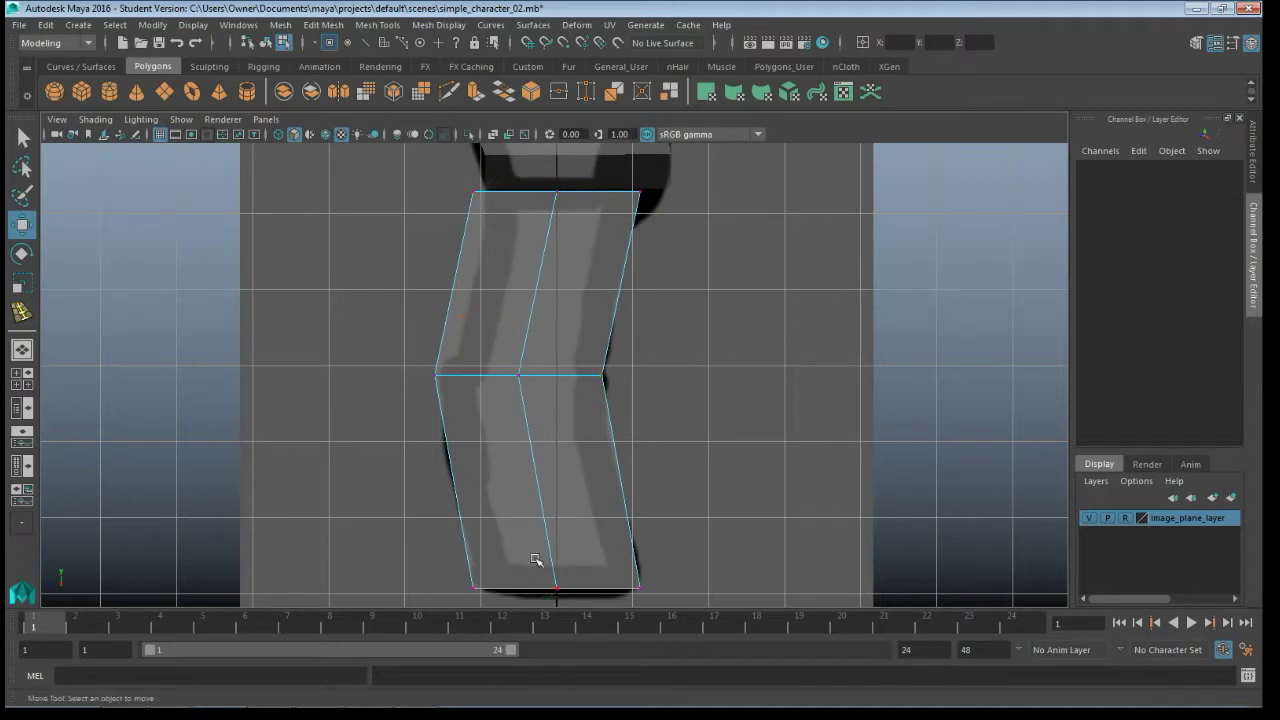
pyautogui.moveTo(439, 542); pyautogui.dragTo(480, 593)
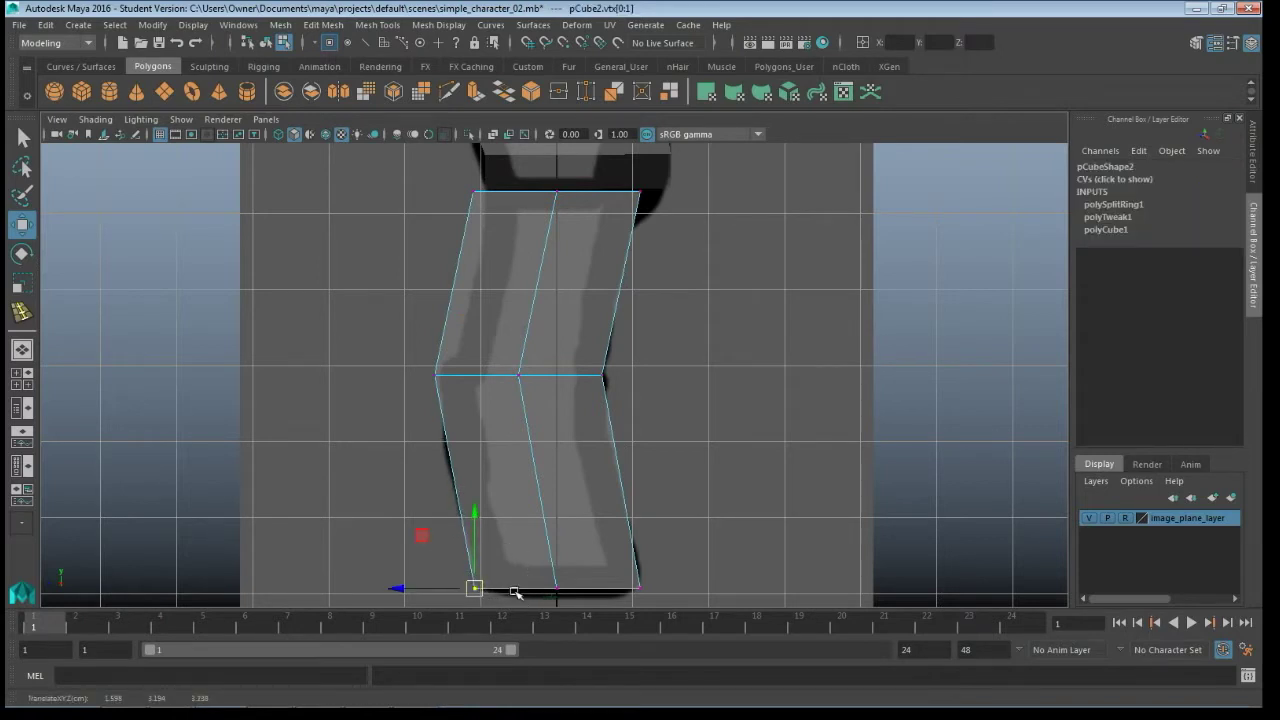
pyautogui.moveTo(596, 582); pyautogui.dragTo(652, 592)
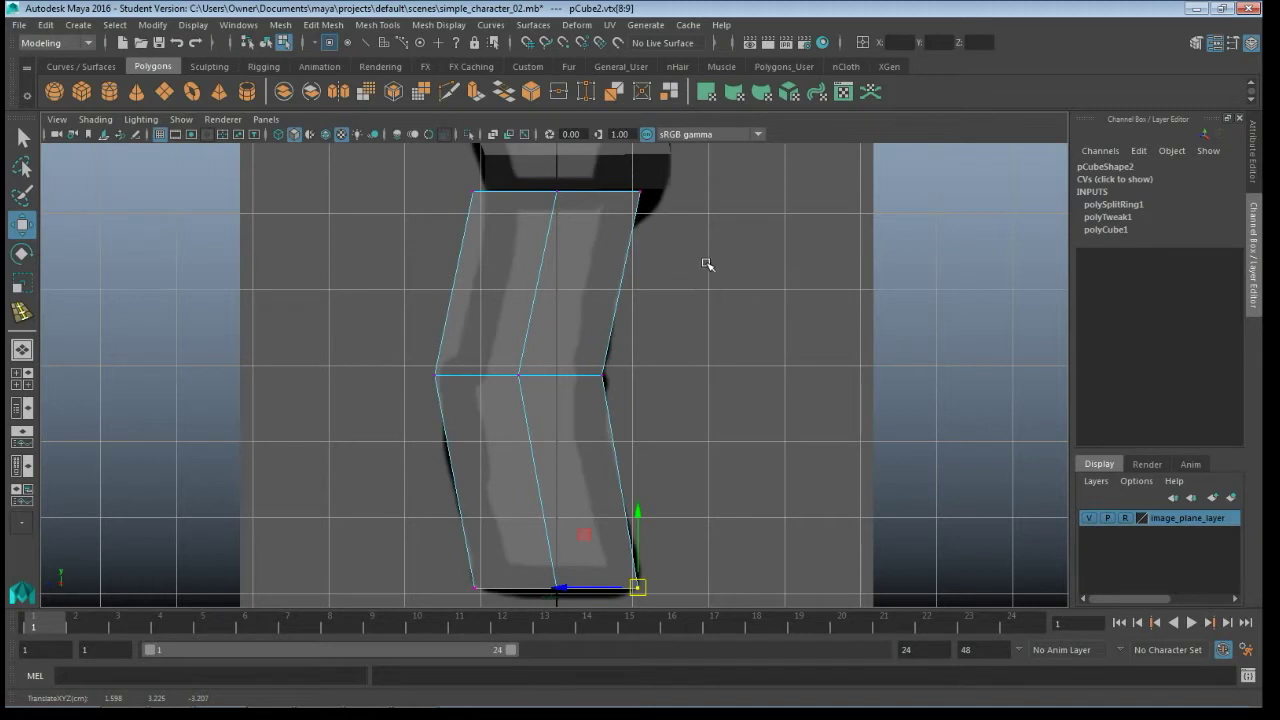
# Step: Examine the bent leg against the side reference and in the perspective view
pyautogui.keyDown('alt'); pyautogui.moveTo(685, 233); pyautogui.dragTo(611, 374, button='middle'); pyautogui.keyUp('alt')
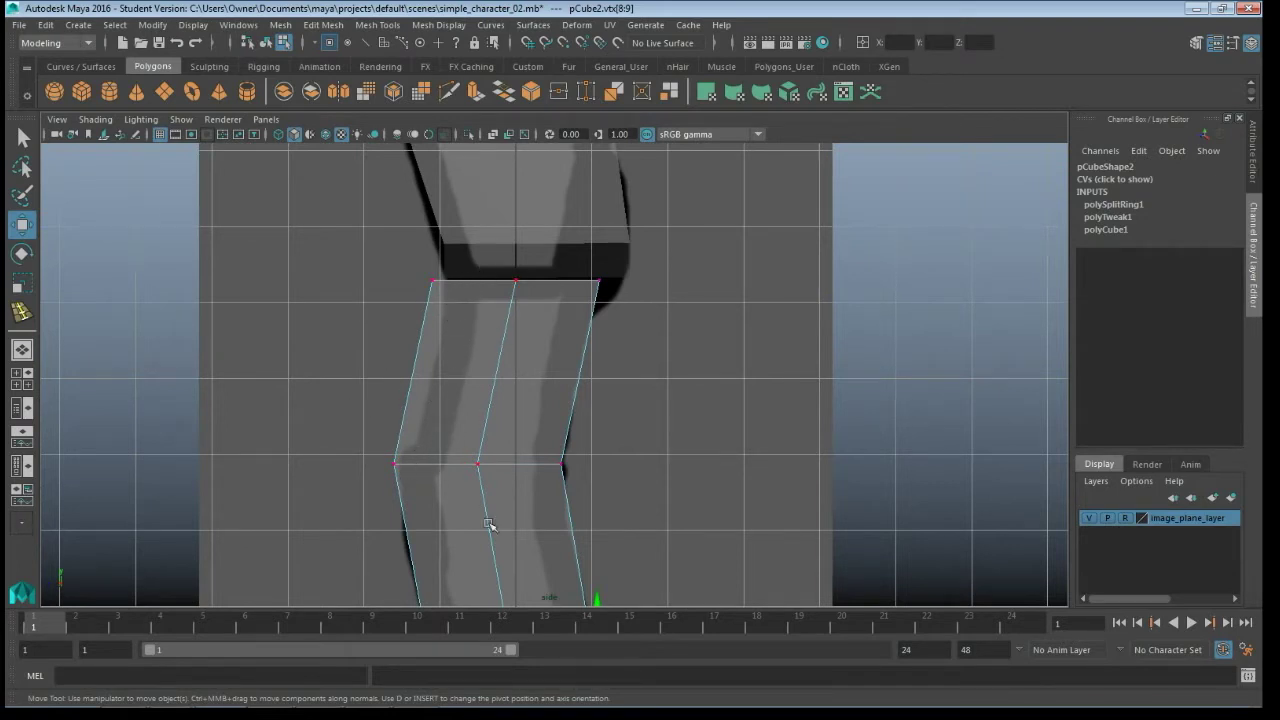
pyautogui.keyDown('alt'); pyautogui.moveTo(598, 507); pyautogui.dragTo(577, 343, button='middle'); pyautogui.keyUp('alt')
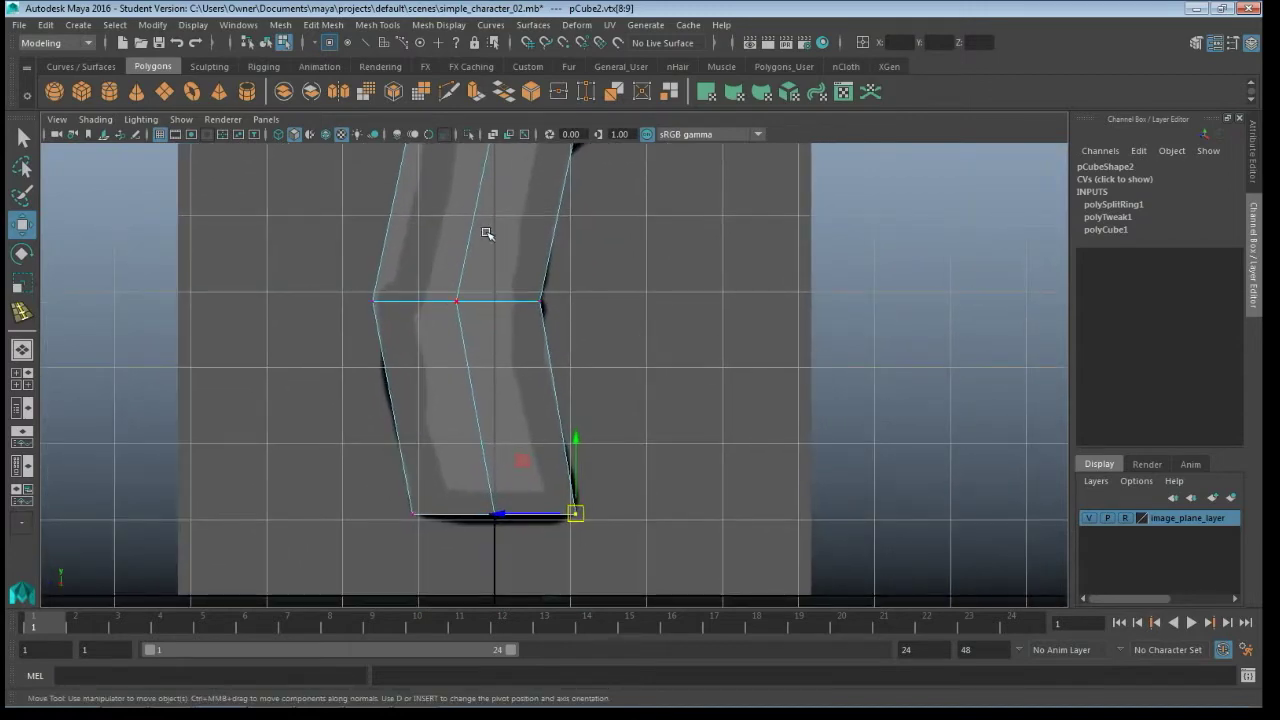
pyautogui.keyDown('alt'); pyautogui.moveTo(489, 235); pyautogui.dragTo(510, 431, button='middle'); pyautogui.keyUp('alt')
pyautogui.keyDown('alt'); pyautogui.moveTo(519, 323); pyautogui.dragTo(563, 478, button='middle'); pyautogui.keyUp('alt')
pyautogui.keyDown('alt'); pyautogui.moveTo(574, 426); pyautogui.dragTo(562, 331, button='middle'); pyautogui.keyUp('alt')
pyautogui.press('space')
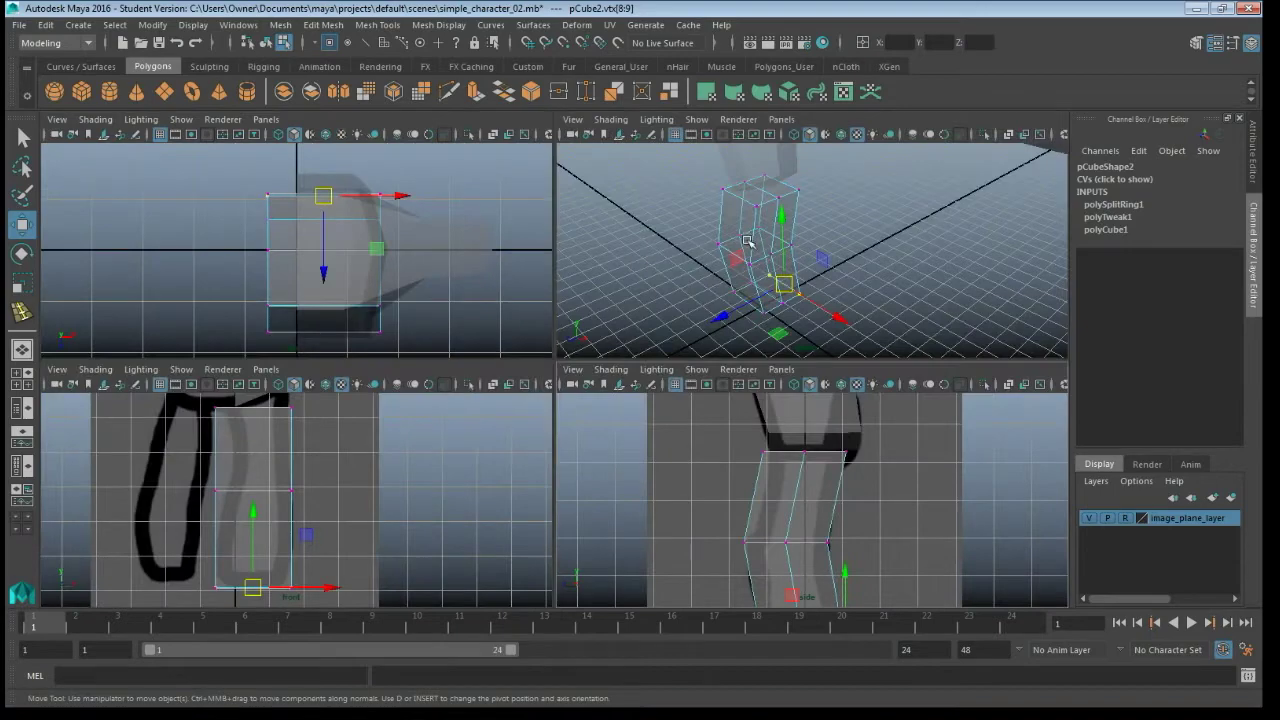
pyautogui.press('space')
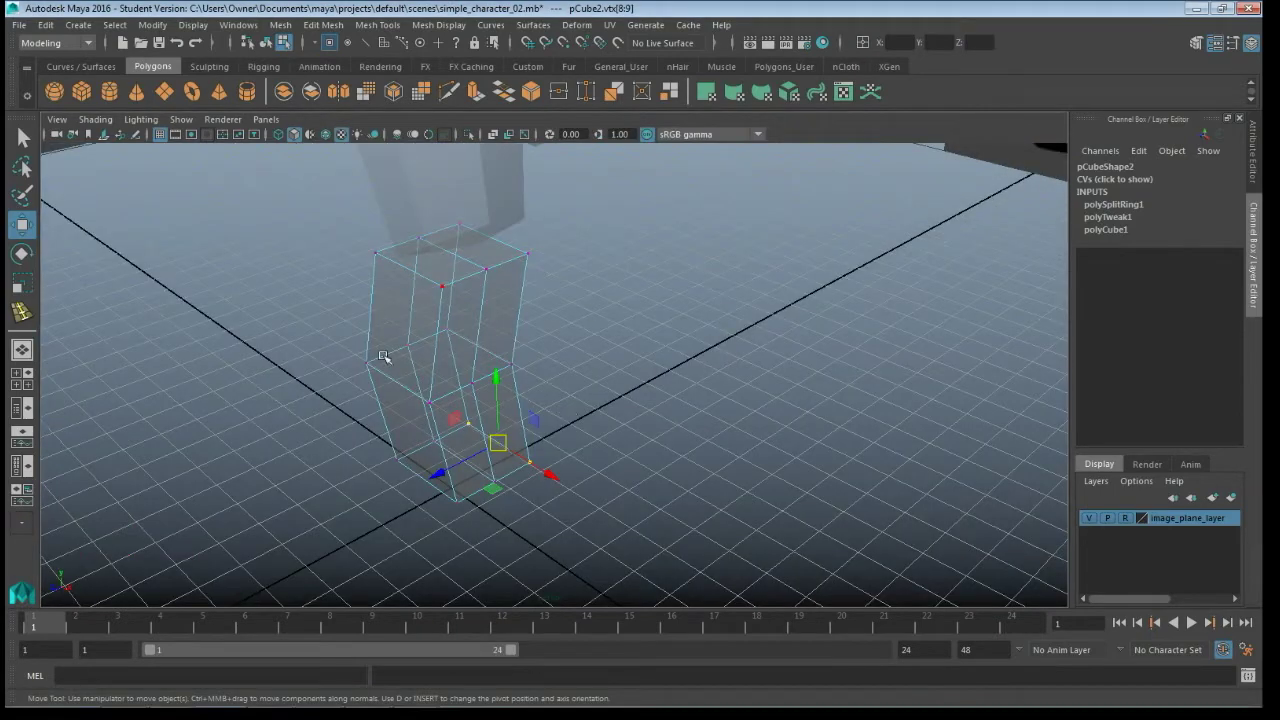
# Step: Delete the two bottom faces of the half torso above the leg
pyautogui.scroll(2, 533, 403)
pyautogui.moveTo(533, 403)
pyautogui.keyDown('alt'); pyautogui.mouseDown()
pyautogui.moveTo(510, 263)
pyautogui.moveTo(749, 429)
pyautogui.moveTo(858, 410)
pyautogui.moveTo(717, 394)
pyautogui.moveTo(651, 314)
pyautogui.moveTo(696, 447)
pyautogui.moveTo(677, 453)
pyautogui.moveTo(689, 448)
pyautogui.mouseUp(); pyautogui.keyUp('alt')
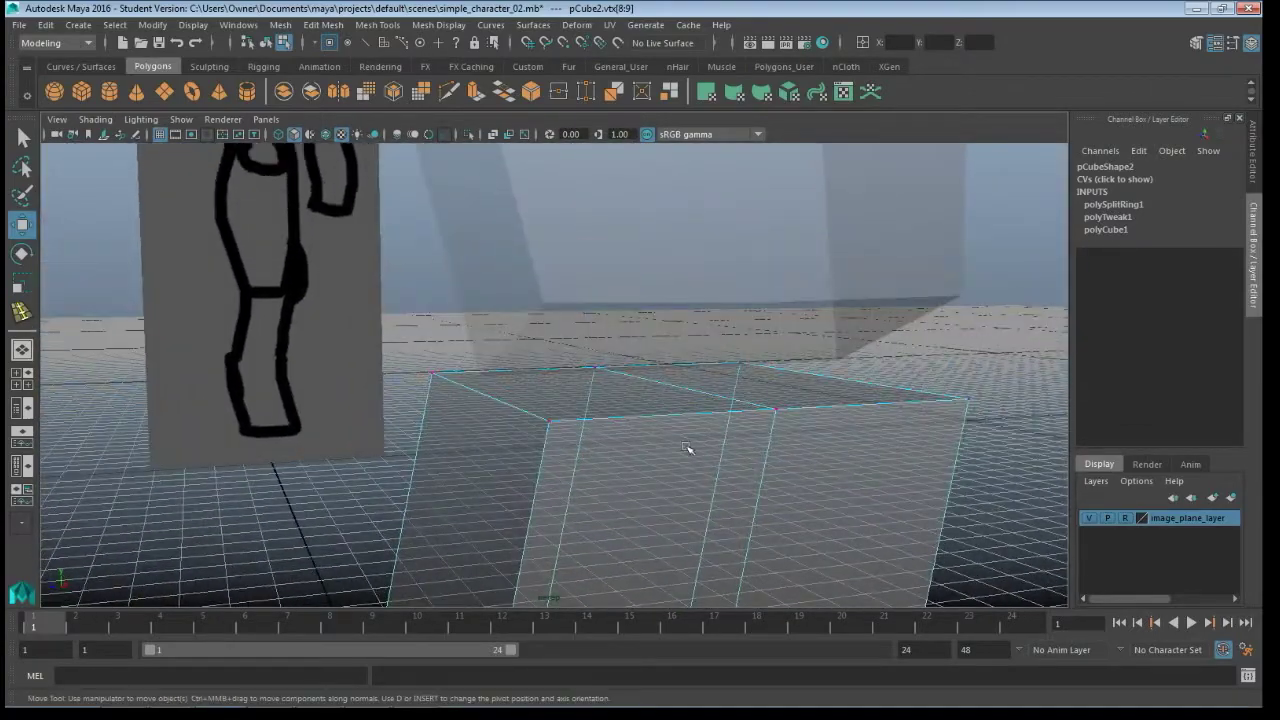
pyautogui.click(675, 340)
pyautogui.keyDown('alt'); pyautogui.moveTo(643, 411); pyautogui.dragTo(654, 408); pyautogui.keyUp('alt')
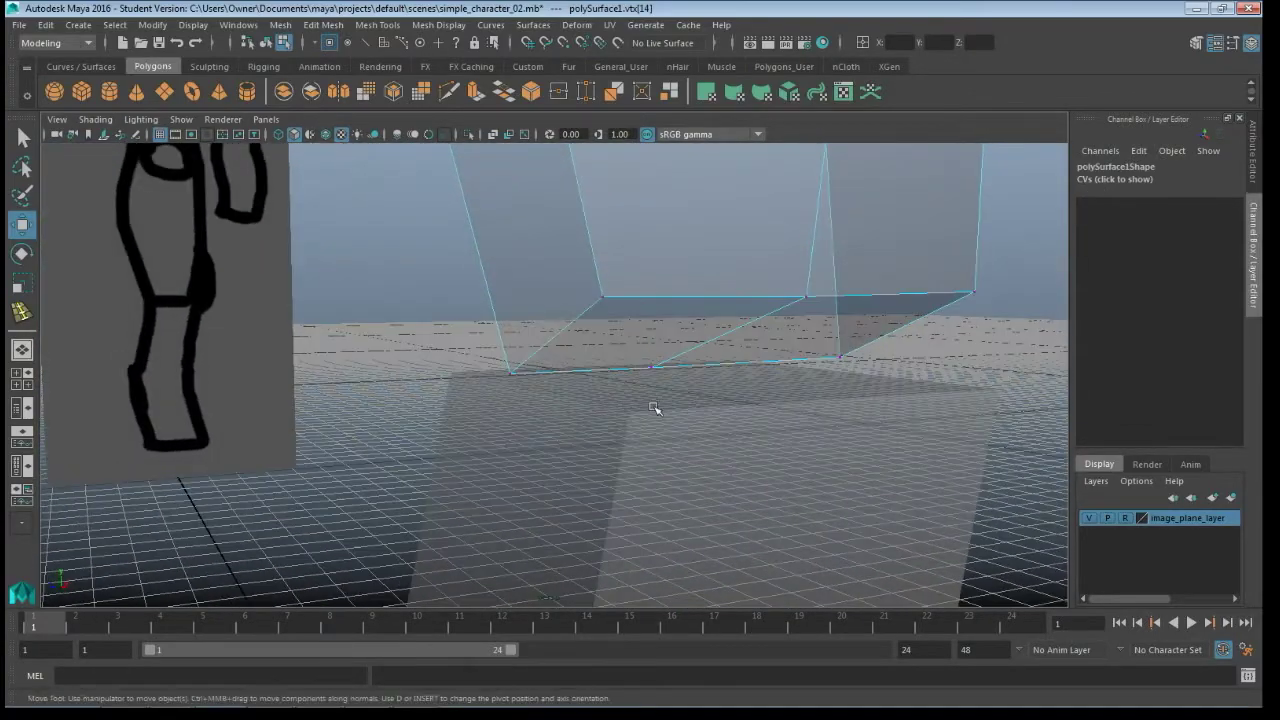
pyautogui.press('F11')
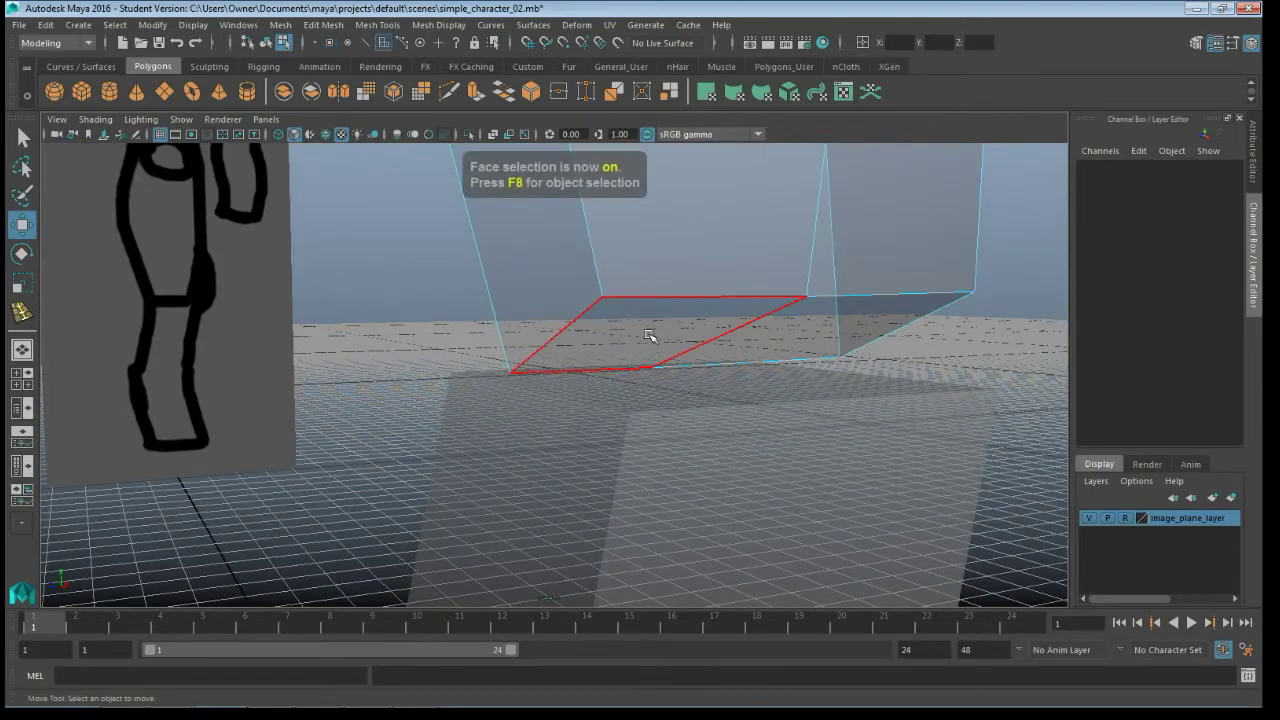
pyautogui.click(648, 336)
pyautogui.keyDown('shift'); pyautogui.click(789, 334); pyautogui.keyUp('shift')
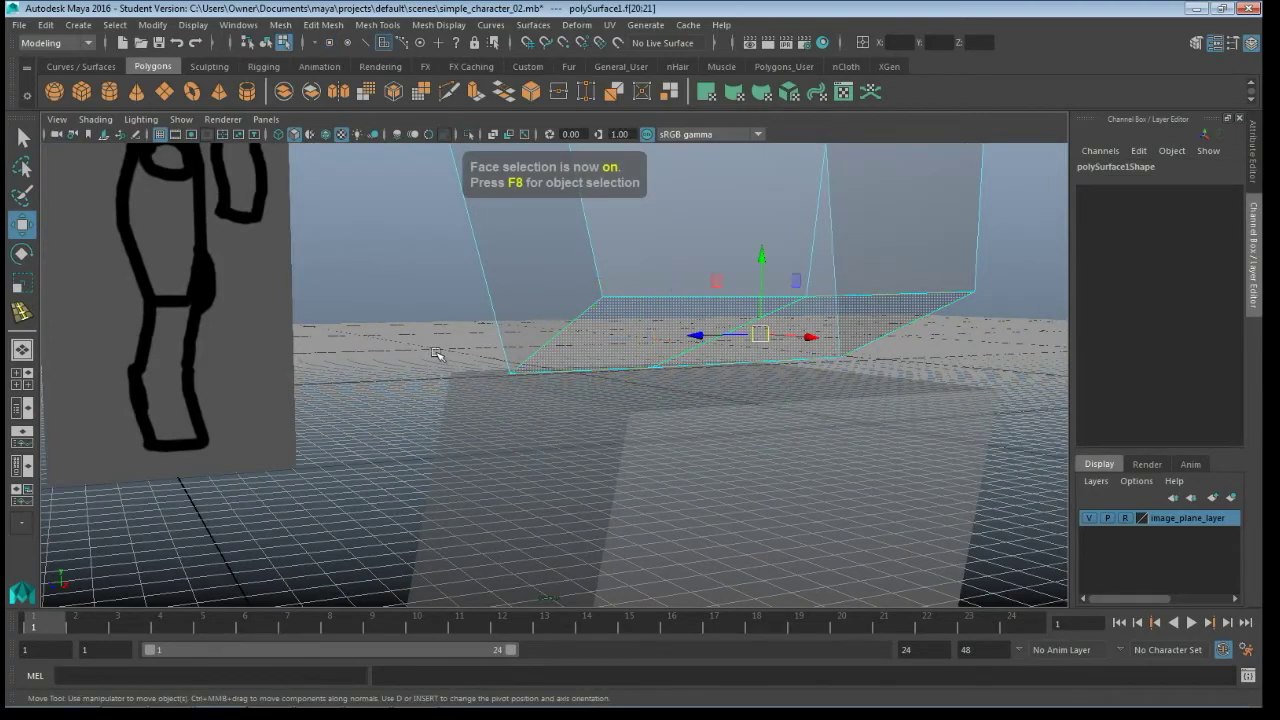
pyautogui.keyDown('alt'); pyautogui.moveTo(354, 337); pyautogui.dragTo(397, 331); pyautogui.keyUp('alt')
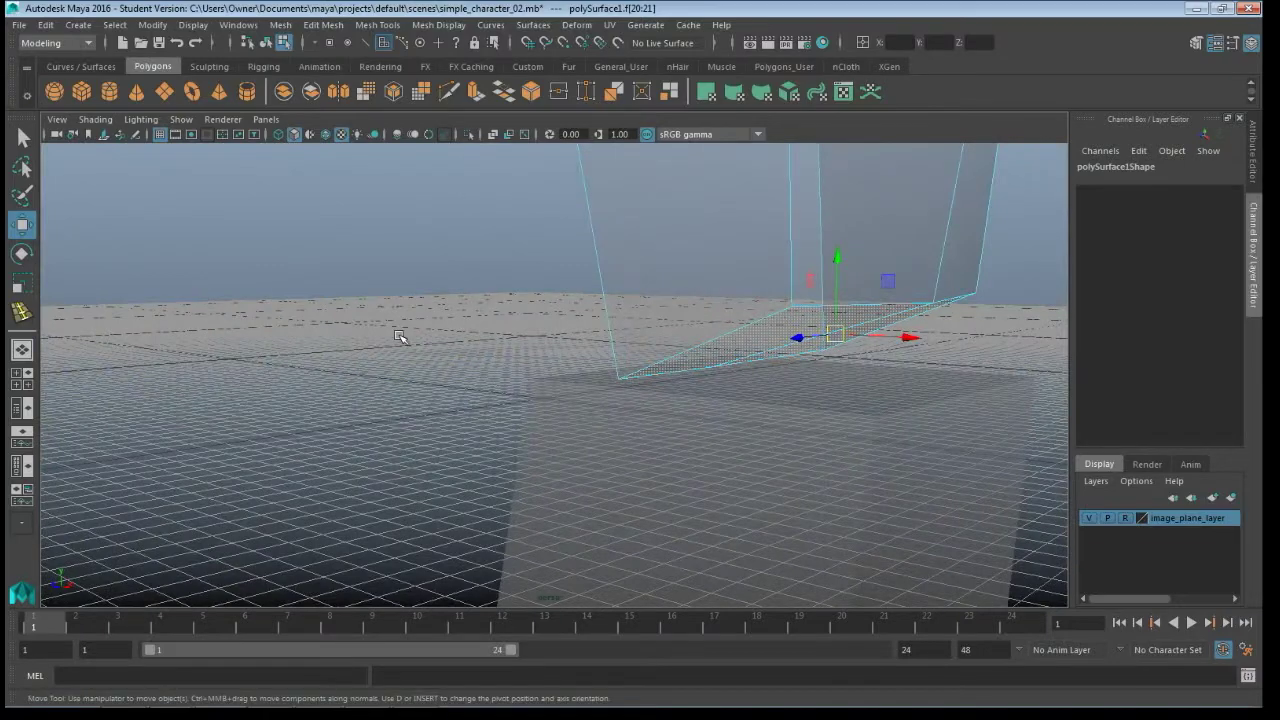
pyautogui.click(397, 336)
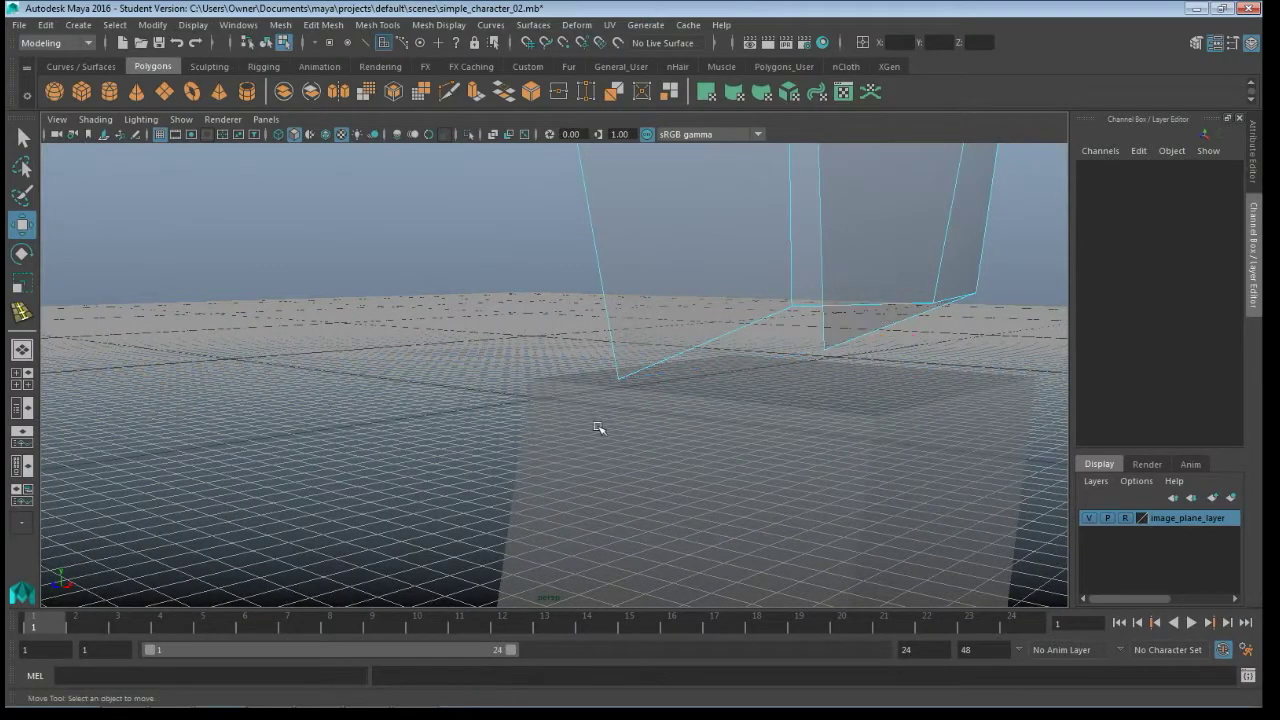
# Step: Delete the two top faces of the leg mesh so its upper end is open
pyautogui.keyDown('alt'); pyautogui.moveTo(780, 429); pyautogui.dragTo(629, 309); pyautogui.keyUp('alt')
pyautogui.keyDown('alt'); pyautogui.moveTo(711, 349); pyautogui.dragTo(623, 309); pyautogui.keyUp('alt')
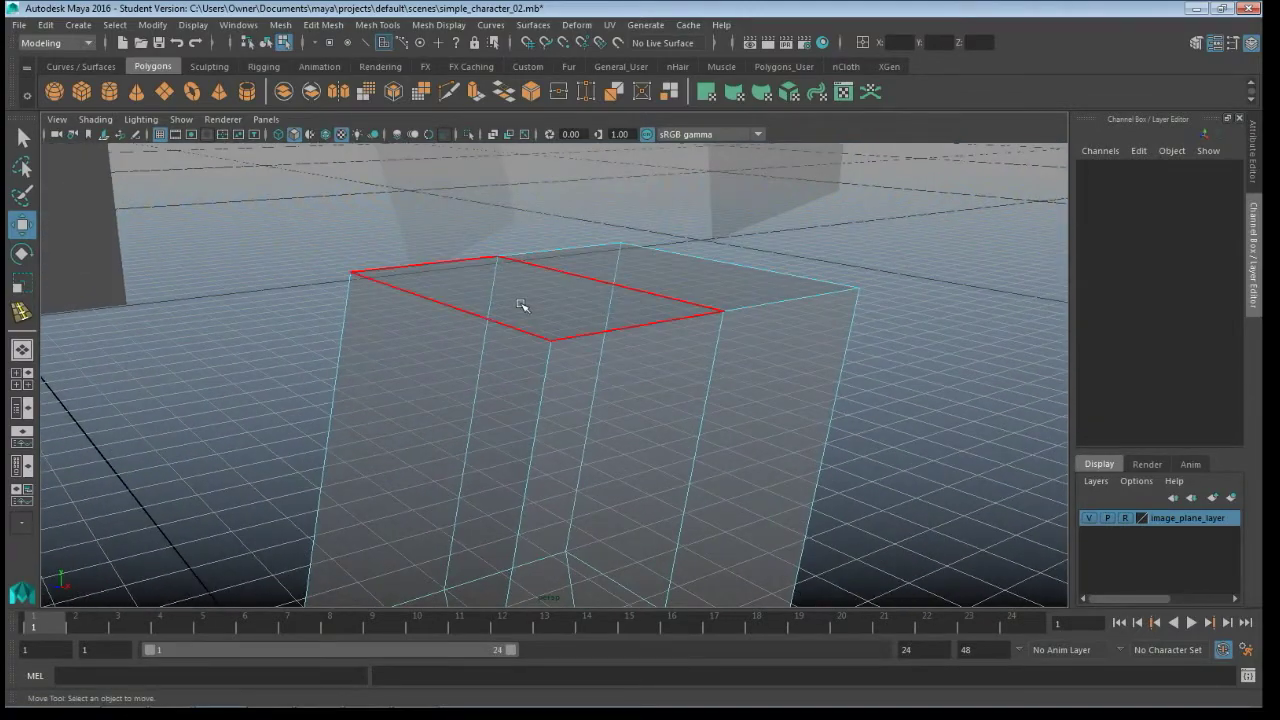
pyautogui.click(664, 308)
pyautogui.keyDown('shift'); pyautogui.click(711, 294); pyautogui.keyUp('shift')
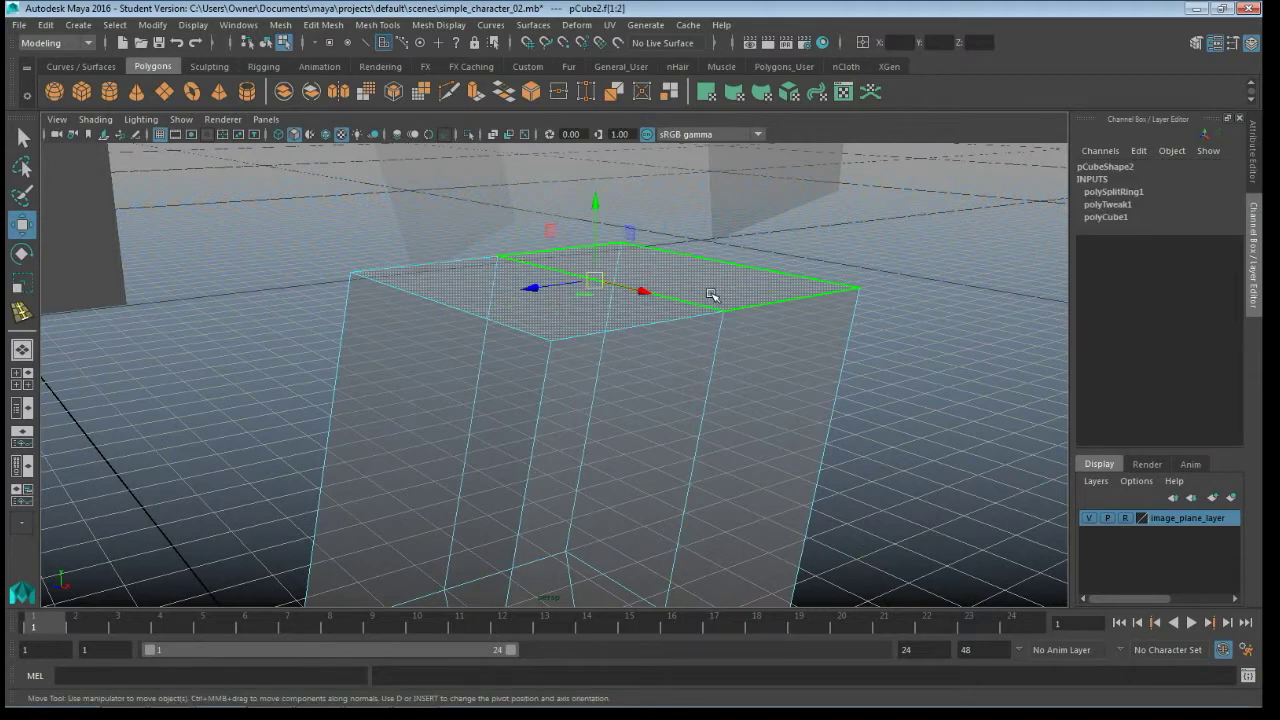
pyautogui.press('Delete')
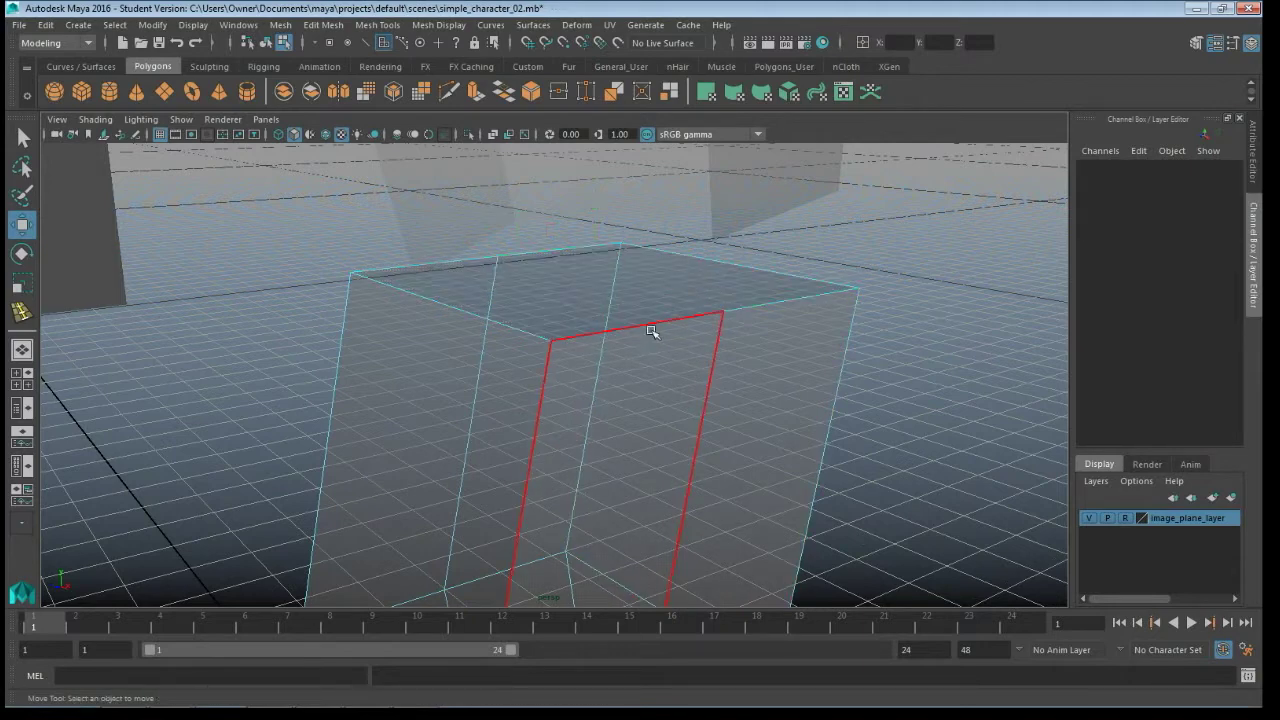
pyautogui.moveTo(603, 309)
pyautogui.keyDown('alt'); pyautogui.mouseDown()
pyautogui.moveTo(500, 208)
pyautogui.moveTo(551, 214)
pyautogui.mouseUp(); pyautogui.keyUp('alt')
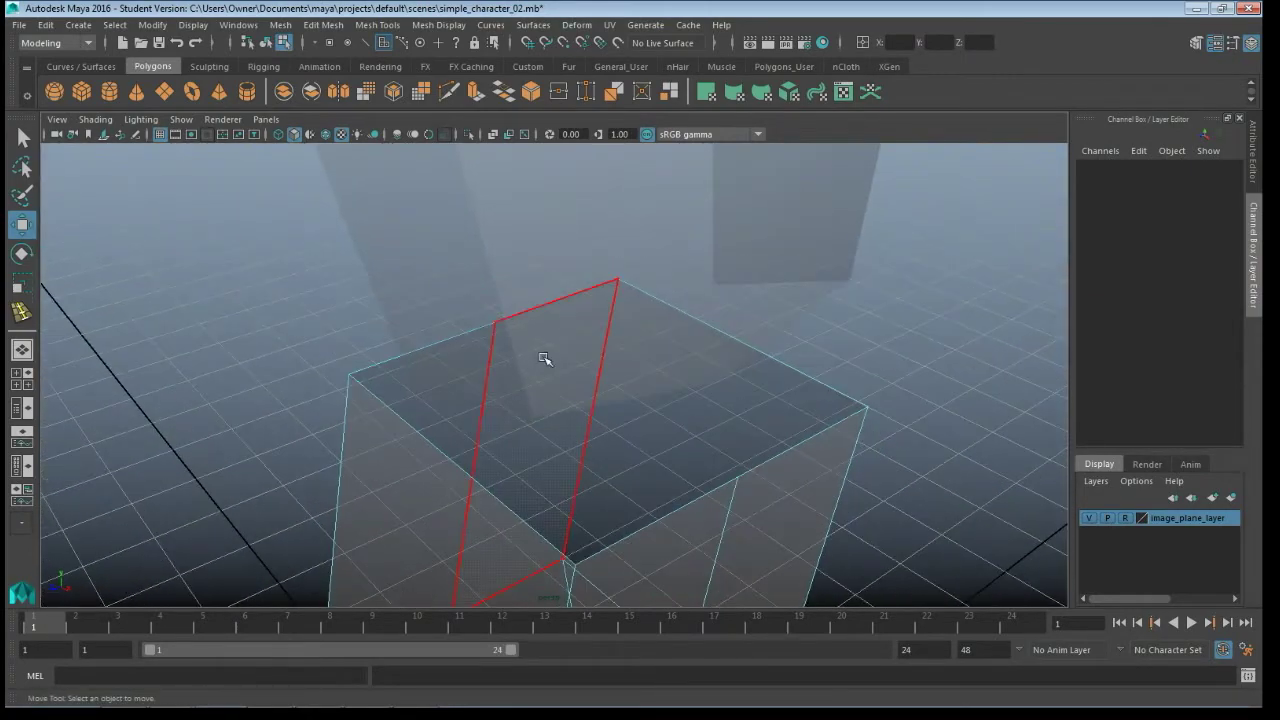
# Step: Select the leg and the half torso as objects and Combine them into one mesh
pyautogui.press('q')
pyautogui.keyDown('alt'); pyautogui.moveTo(607, 462); pyautogui.dragTo(608, 400); pyautogui.keyUp('alt')
pyautogui.moveTo(609, 285); pyautogui.dragTo(690, 252, button='right')
pyautogui.click(655, 345)
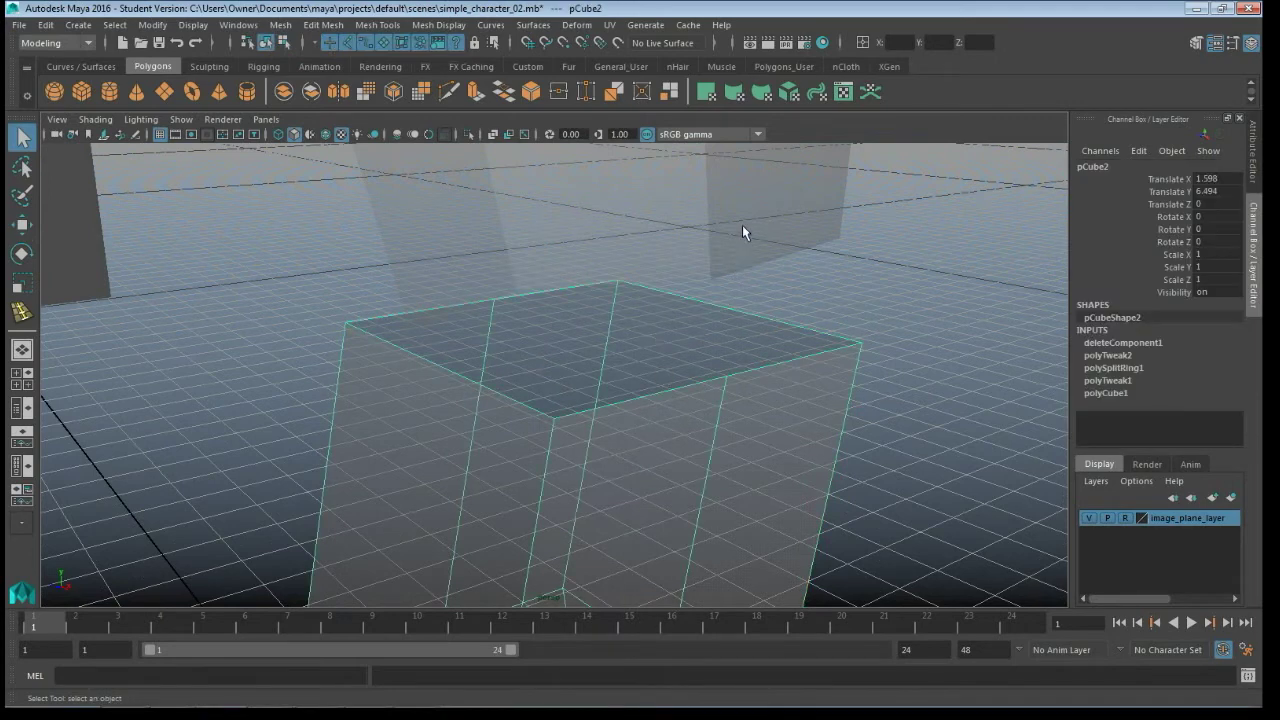
pyautogui.keyDown('shift'); pyautogui.click(742, 234); pyautogui.keyUp('shift')
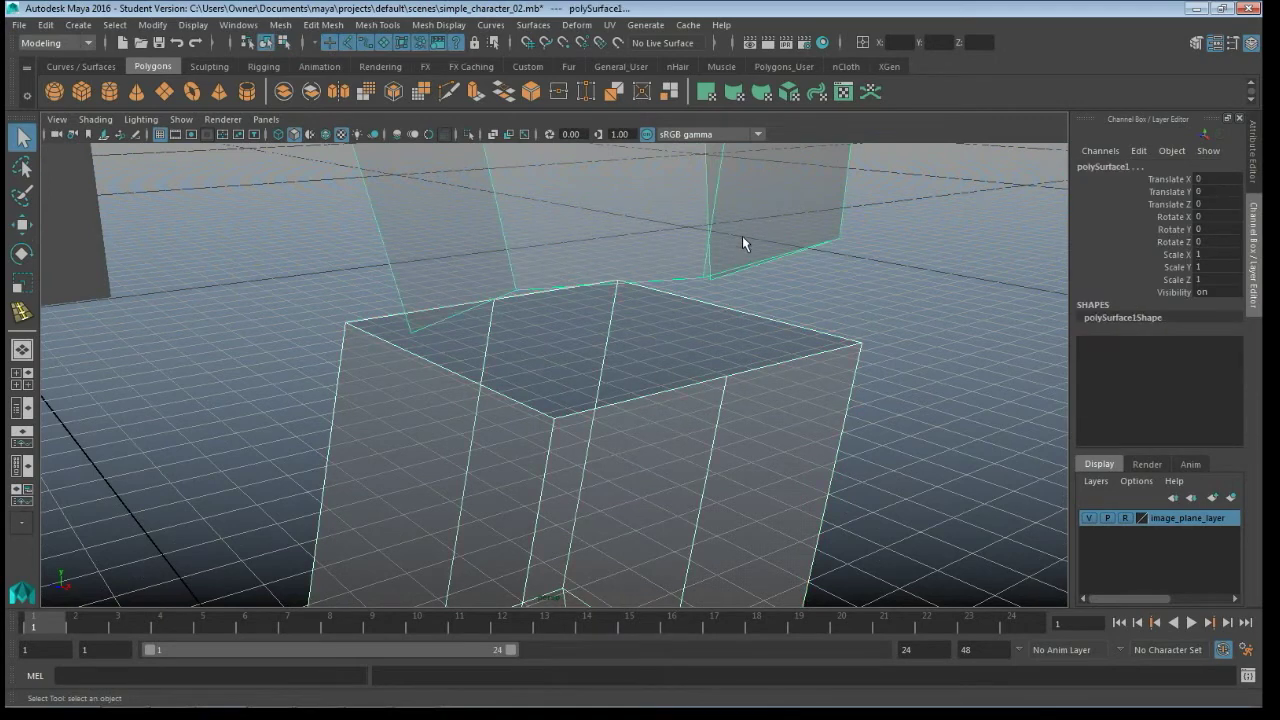
pyautogui.click(284, 92)
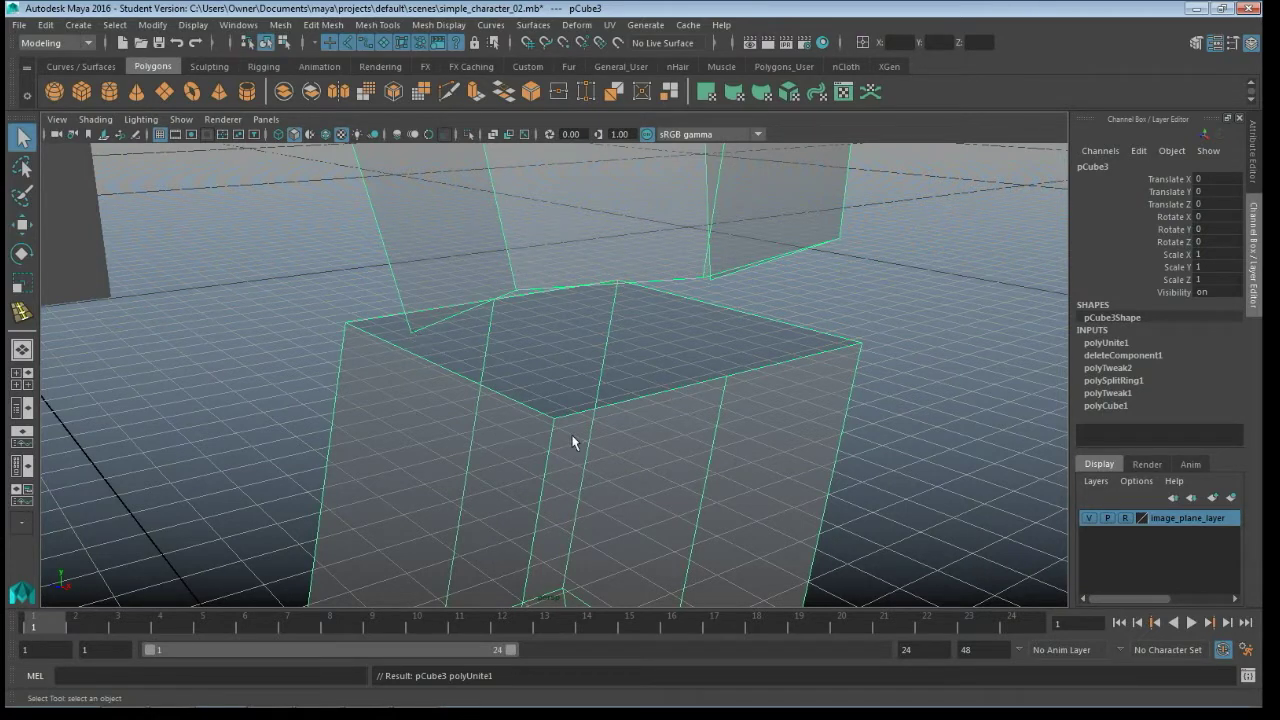
# Step: Use Target Weld to merge the leg's top vertices onto the matching vertices of the torso's lower rim
pyautogui.click(586, 92)
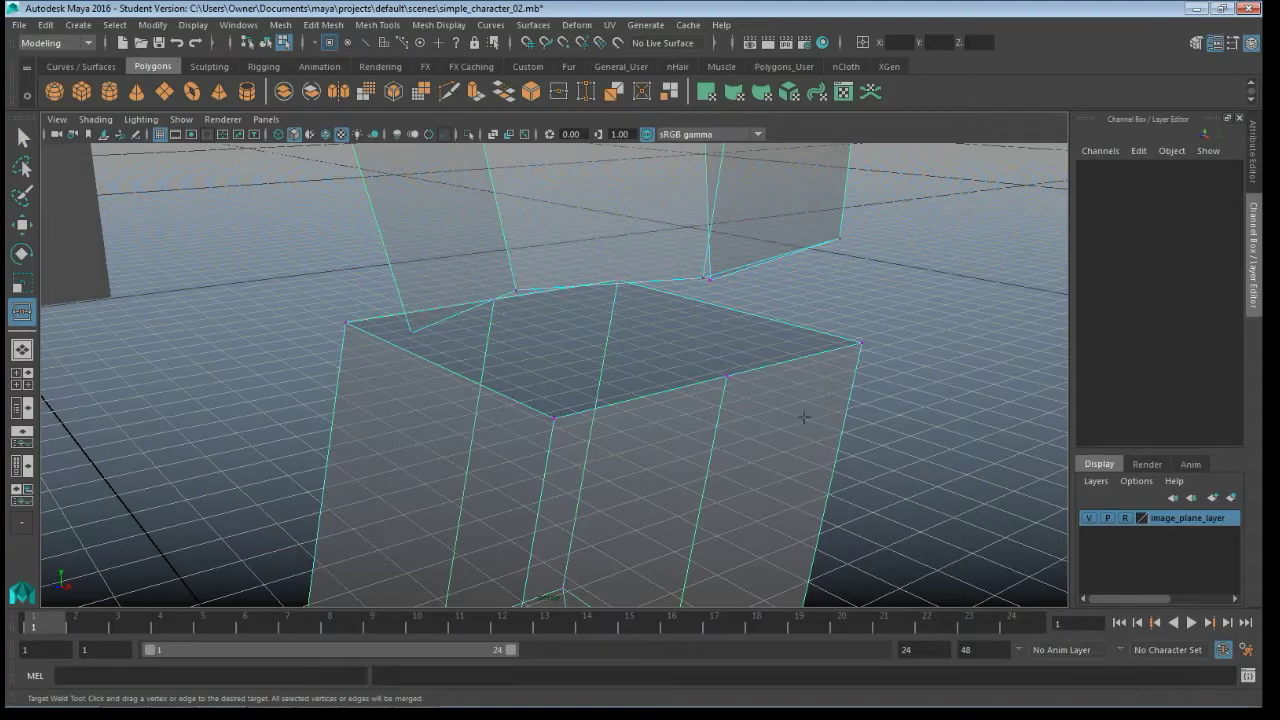
pyautogui.keyDown('alt'); pyautogui.moveTo(804, 416); pyautogui.dragTo(637, 357); pyautogui.keyUp('alt')
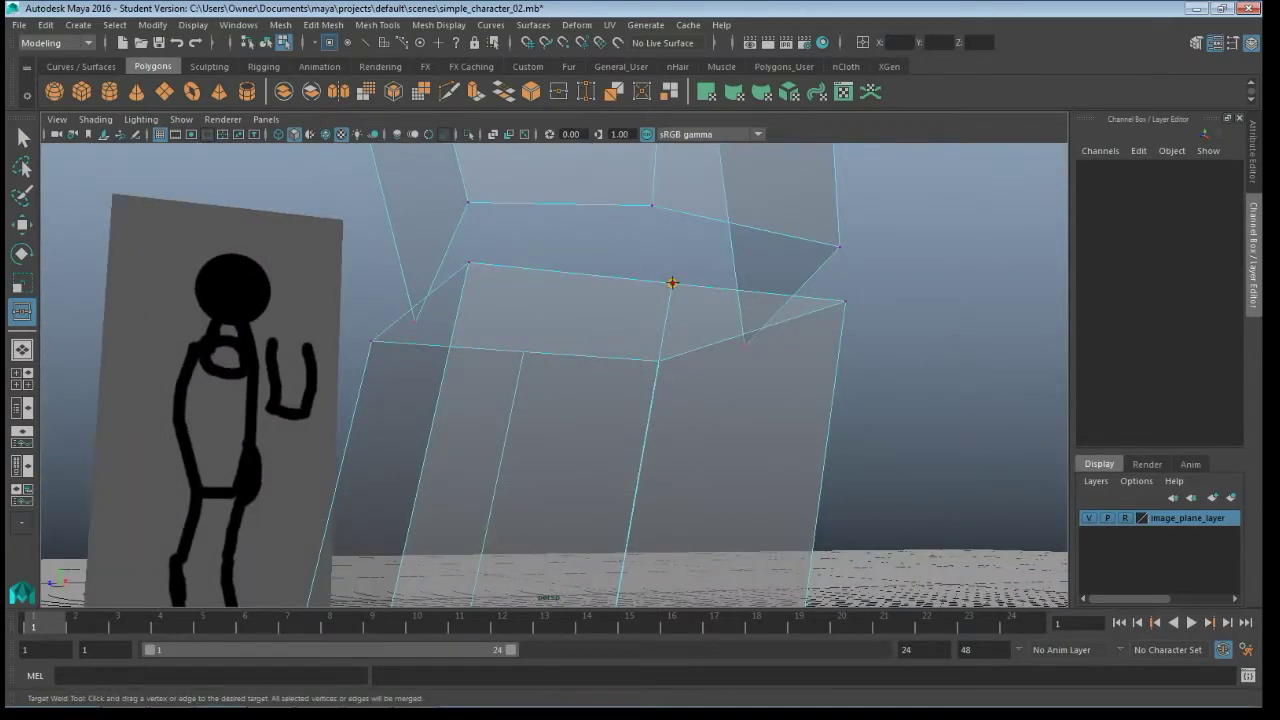
pyautogui.moveTo(658, 239); pyautogui.dragTo(637, 192)
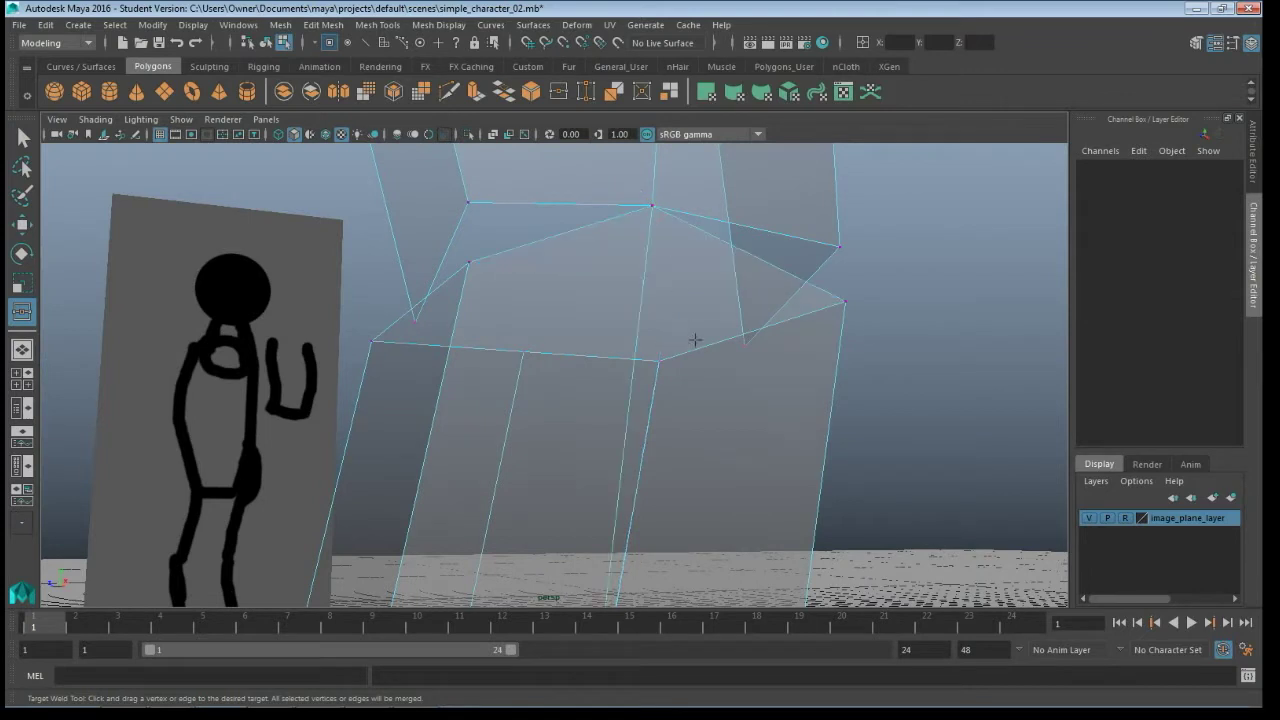
pyautogui.keyDown('alt'); pyautogui.moveTo(696, 347); pyautogui.dragTo(599, 293); pyautogui.keyUp('alt')
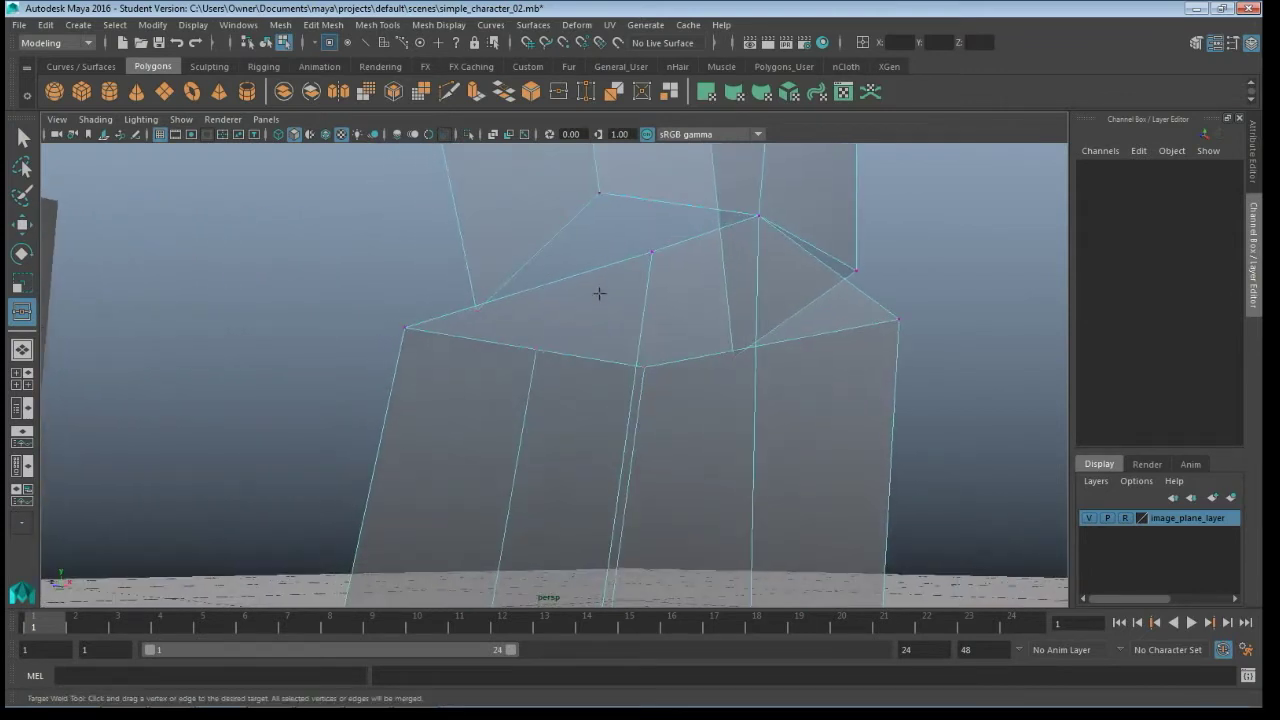
pyautogui.moveTo(651, 256); pyautogui.dragTo(405, 279)
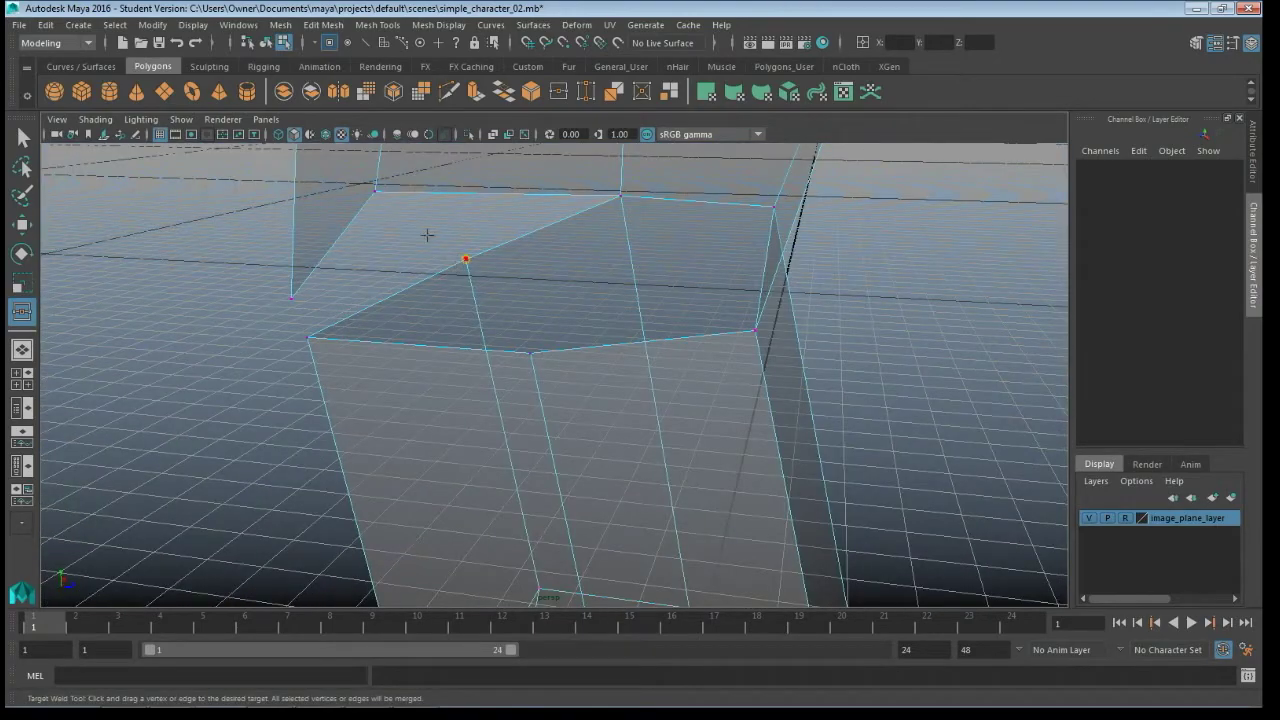
pyautogui.moveTo(466, 259); pyautogui.dragTo(375, 190)
pyautogui.keyDown('alt'); pyautogui.moveTo(428, 243); pyautogui.dragTo(385, 278); pyautogui.keyUp('alt')
pyautogui.moveTo(414, 337)
pyautogui.keyDown('alt'); pyautogui.mouseDown()
pyautogui.moveTo(385, 316)
pyautogui.moveTo(290, 318)
pyautogui.mouseUp(); pyautogui.keyUp('alt')
pyautogui.press('q')
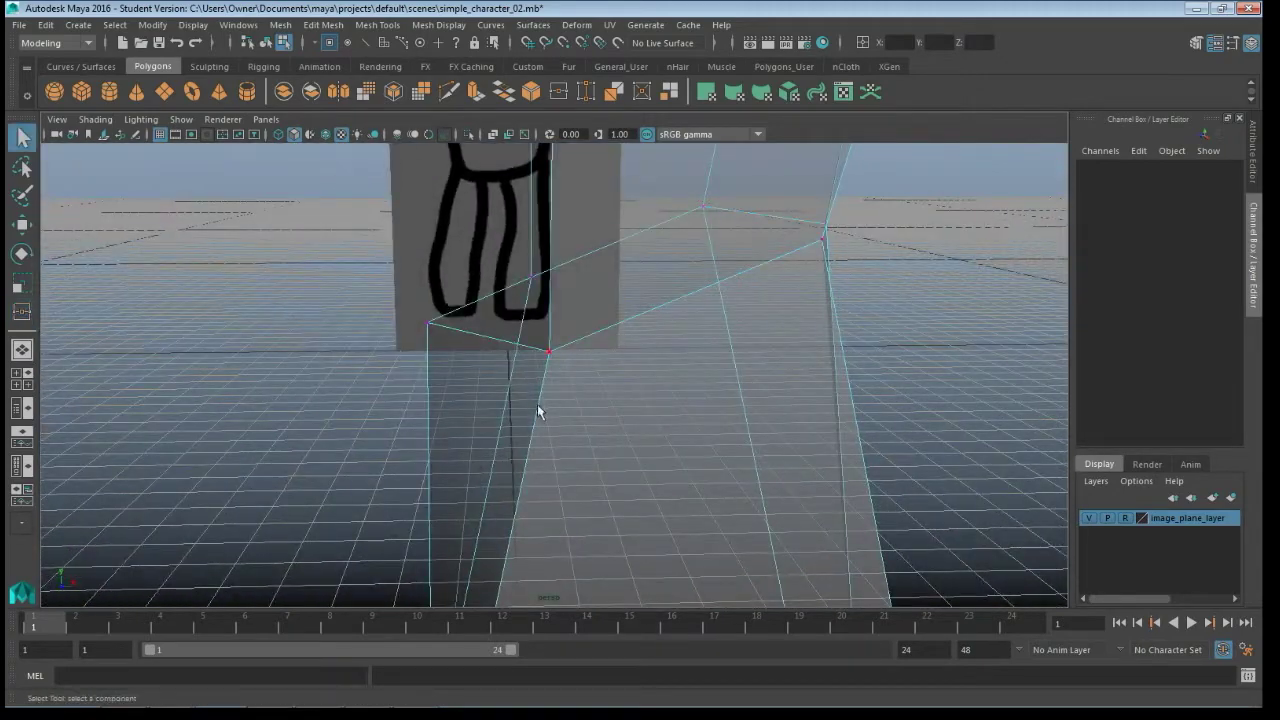
# Step: In the front view, move the outer hip vertices slightly outward and the leg's inner top vertex in toward the torso's centre line
pyautogui.scroll(-5, 541, 385)
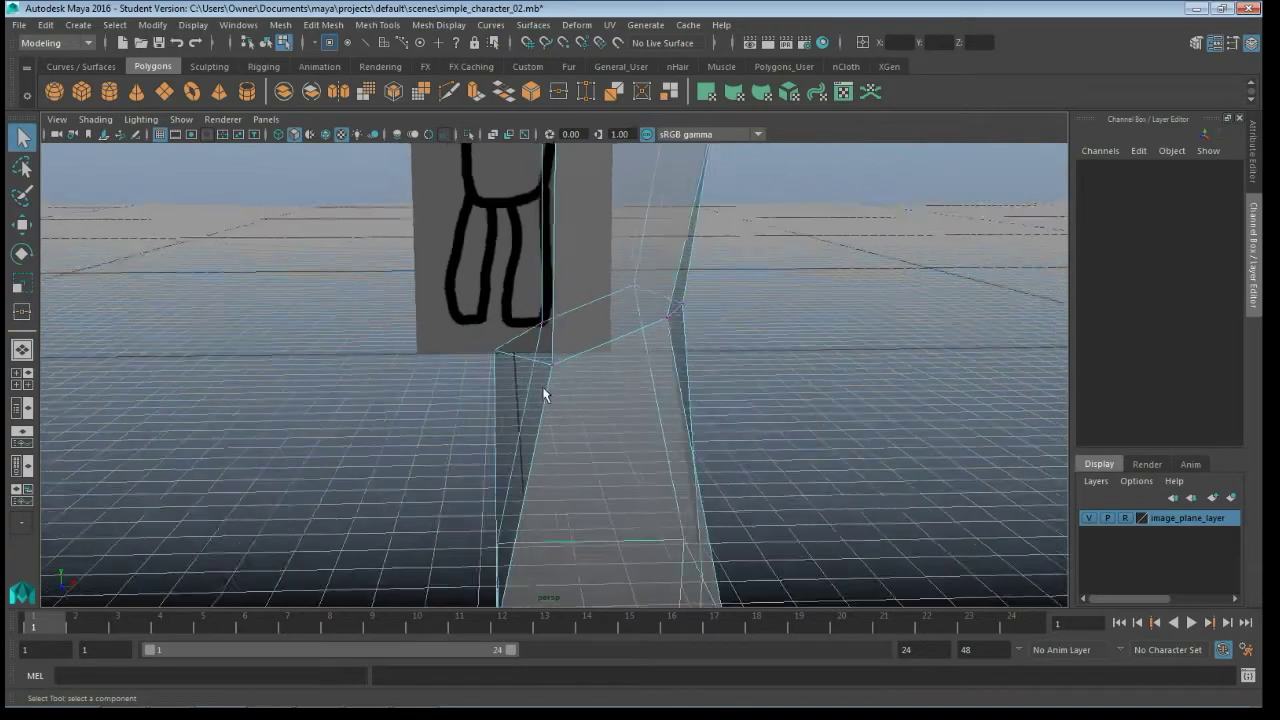
pyautogui.keyDown('alt'); pyautogui.moveTo(542, 387); pyautogui.dragTo(538, 288, button='middle'); pyautogui.keyUp('alt')
pyautogui.keyDown('alt'); pyautogui.moveTo(538, 288); pyautogui.dragTo(551, 357); pyautogui.keyUp('alt')
pyautogui.press('space')
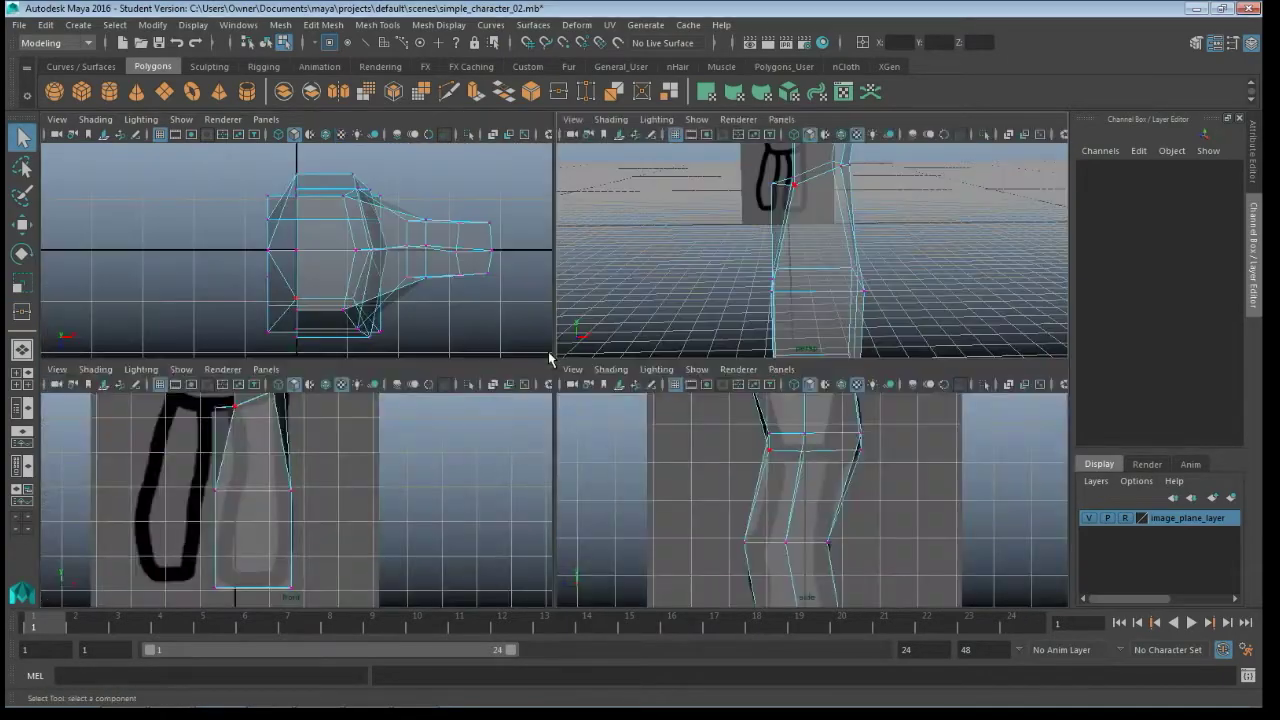
pyautogui.press('space')
pyautogui.keyDown('alt'); pyautogui.moveTo(486, 289); pyautogui.dragTo(499, 358, button='middle'); pyautogui.keyUp('alt')
pyautogui.scroll(2, 507, 385)
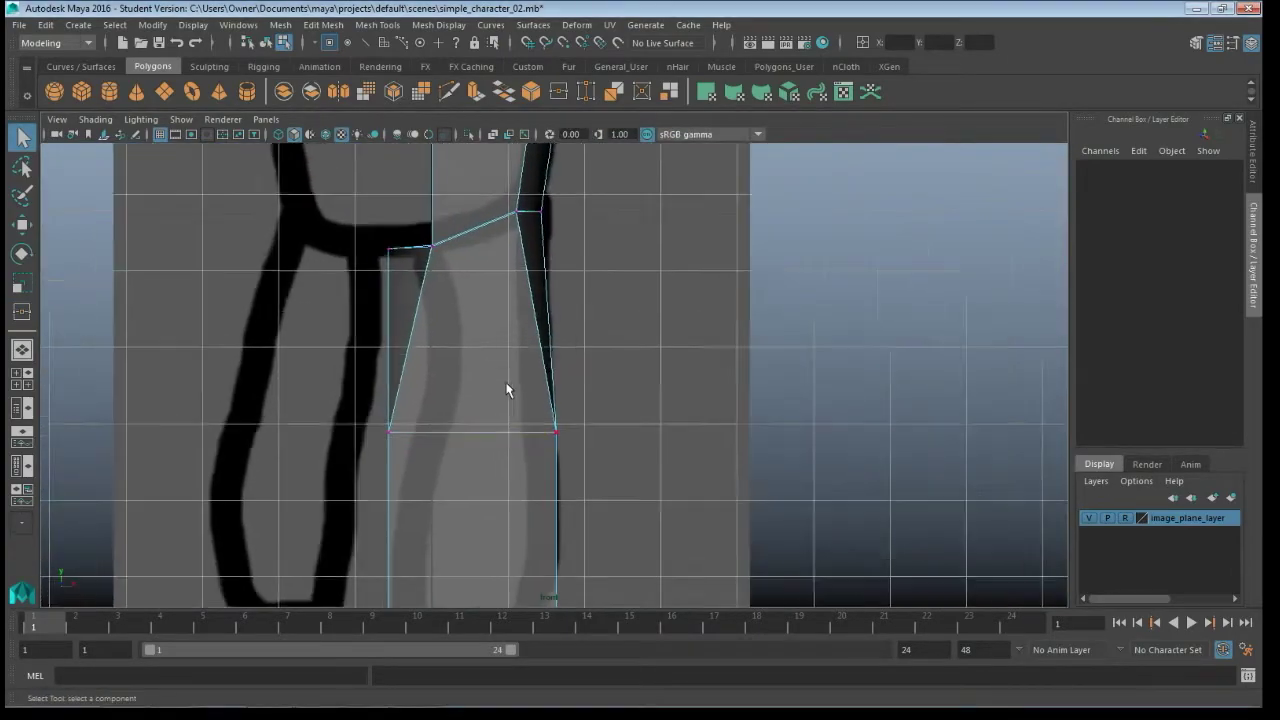
pyautogui.keyDown('alt'); pyautogui.moveTo(461, 265); pyautogui.dragTo(532, 327, button='middle'); pyautogui.keyUp('alt')
pyautogui.scroll(2, 515, 355)
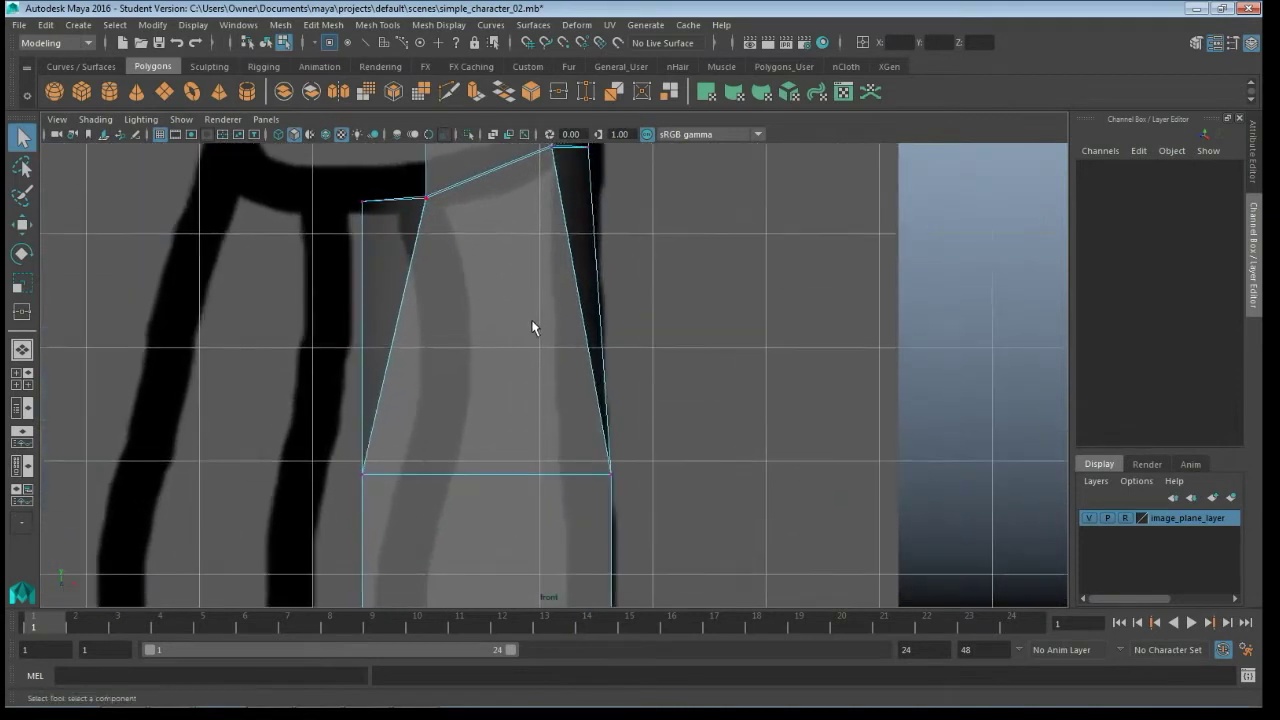
pyautogui.press('F9')
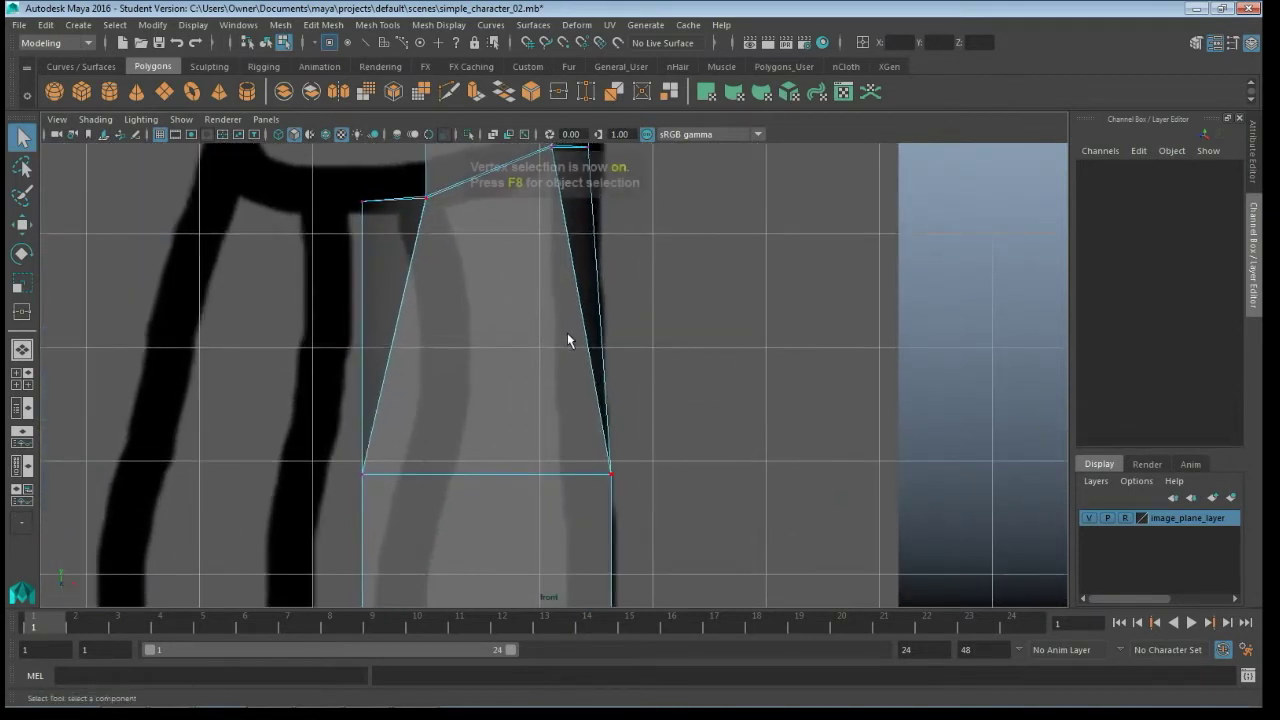
pyautogui.keyDown('alt'); pyautogui.moveTo(669, 275); pyautogui.dragTo(649, 352, button='middle'); pyautogui.keyUp('alt')
pyautogui.click(557, 262)
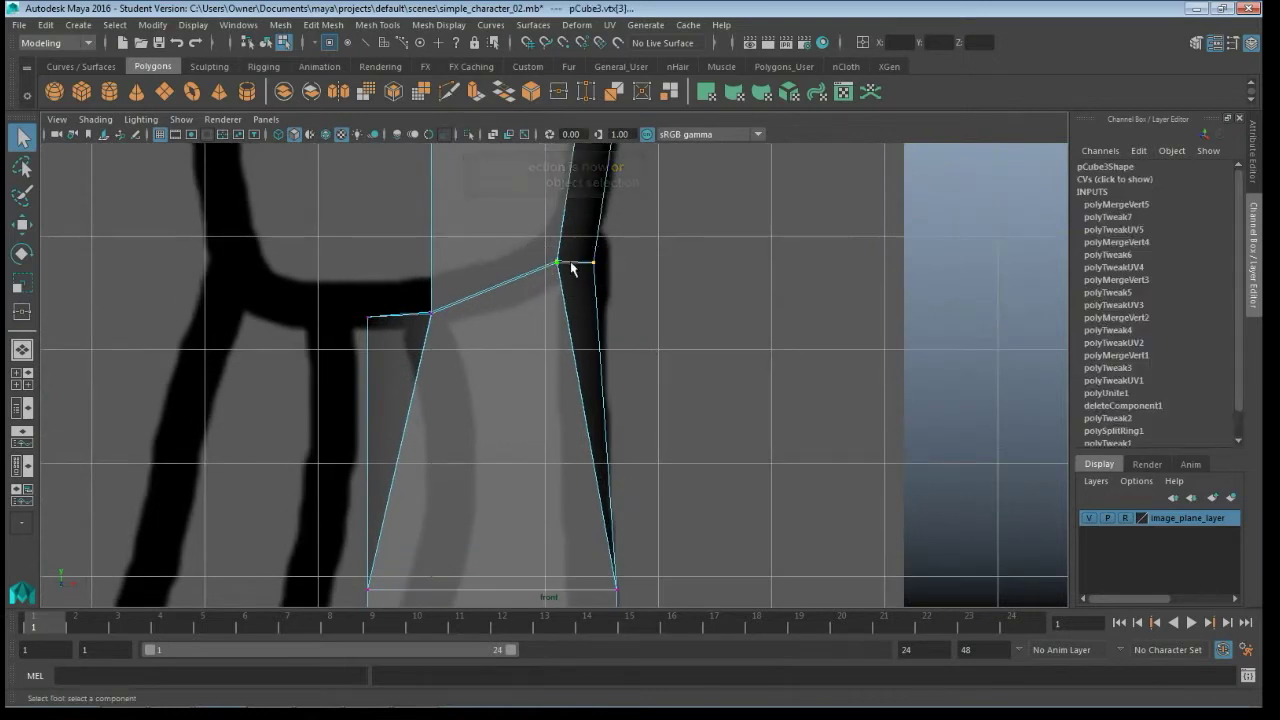
pyautogui.press('w')
pyautogui.moveTo(594, 262); pyautogui.dragTo(611, 268)
pyautogui.moveTo(340, 296); pyautogui.dragTo(409, 323)
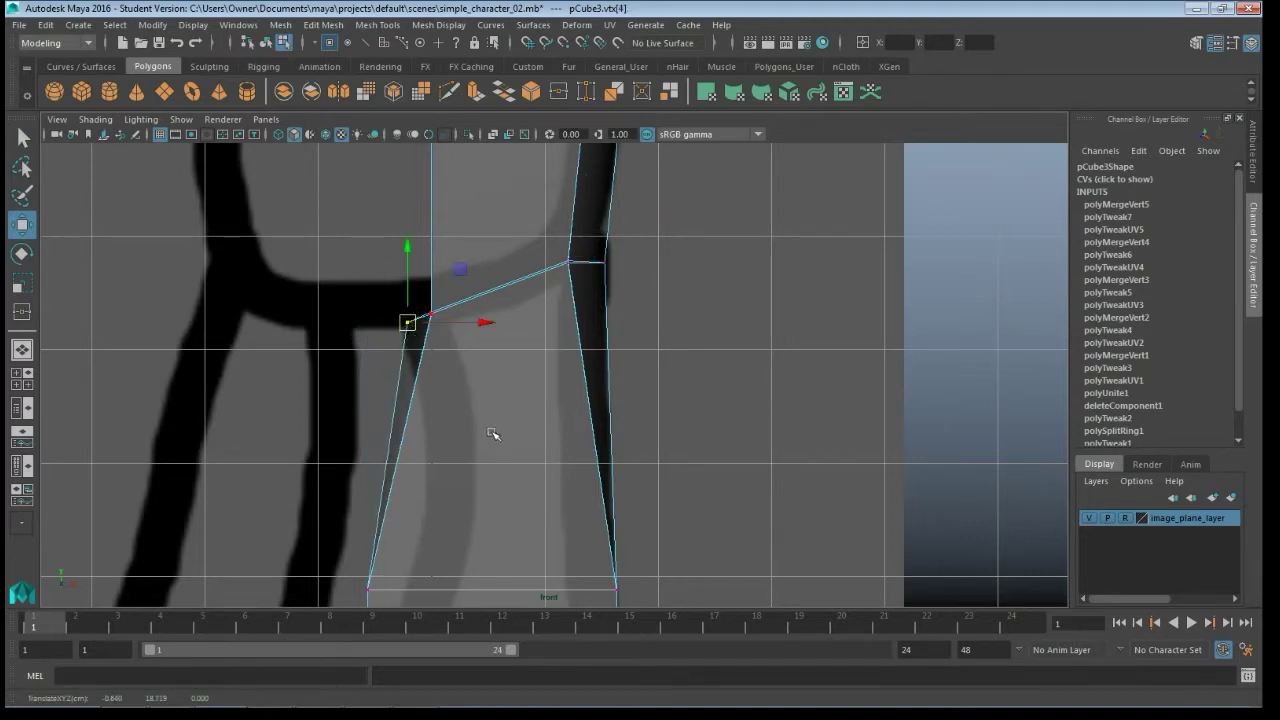
# Step: Reposition the leg's knee and bottom vertices sideways to narrow the leg to the front reference drawing
pyautogui.keyDown('alt'); pyautogui.moveTo(493, 433); pyautogui.dragTo(430, 279, button='middle'); pyautogui.keyUp('alt')
pyautogui.moveTo(275, 273); pyautogui.dragTo(417, 281)
pyautogui.keyDown('alt'); pyautogui.moveTo(469, 229); pyautogui.dragTo(371, 380, button='middle'); pyautogui.keyUp('alt')
pyautogui.moveTo(335, 412); pyautogui.dragTo(364, 460)
pyautogui.moveTo(523, 457)
pyautogui.mouseDown()
pyautogui.moveTo(626, 506)
pyautogui.moveTo(574, 460)
pyautogui.mouseUp()
pyautogui.keyDown('alt'); pyautogui.moveTo(522, 277); pyautogui.dragTo(590, 457, button='middle'); pyautogui.keyUp('alt')
pyautogui.moveTo(552, 273)
pyautogui.keyDown('alt'); pyautogui.mouseDown(button='middle')
pyautogui.moveTo(563, 449)
pyautogui.moveTo(577, 432)
pyautogui.moveTo(557, 335)
pyautogui.mouseUp(button='middle'); pyautogui.keyUp('alt')
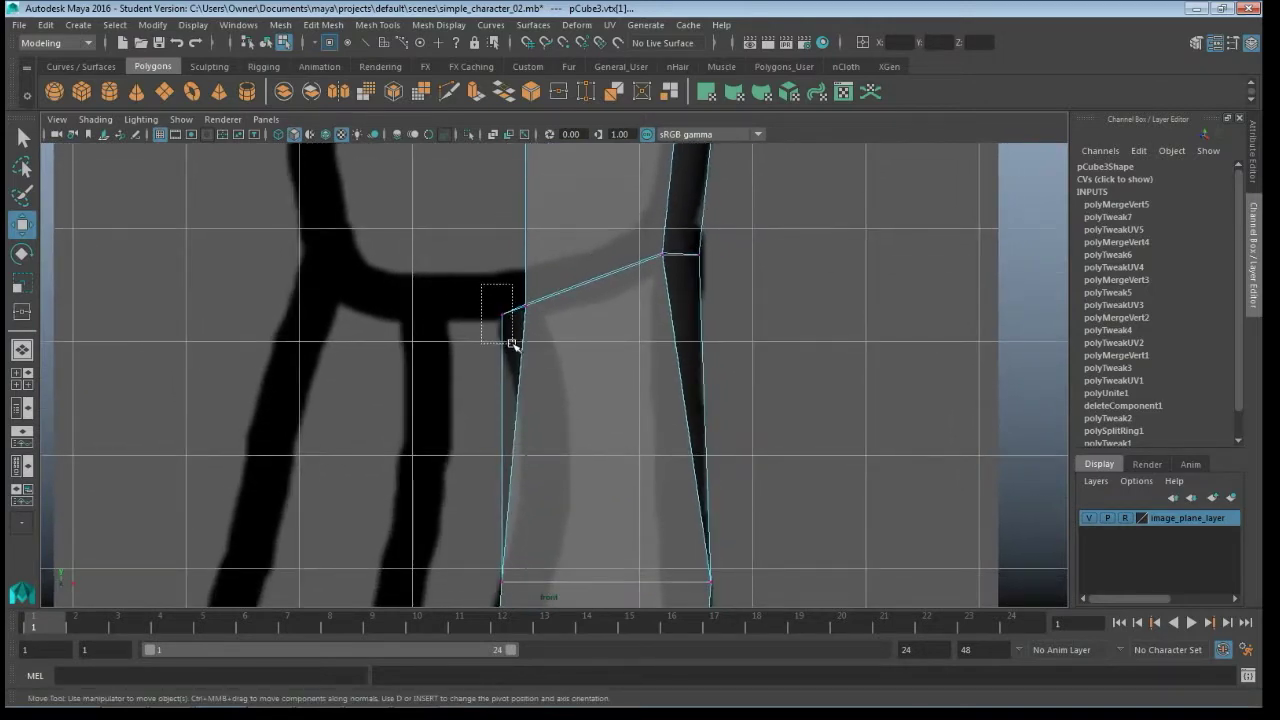
# Step: Shift the inner top, knee and bottom leg vertices together outward along X so the inner top vertex aligns with the torso's centre line
pyautogui.click(507, 306)
pyautogui.scroll(-5, 555, 297)
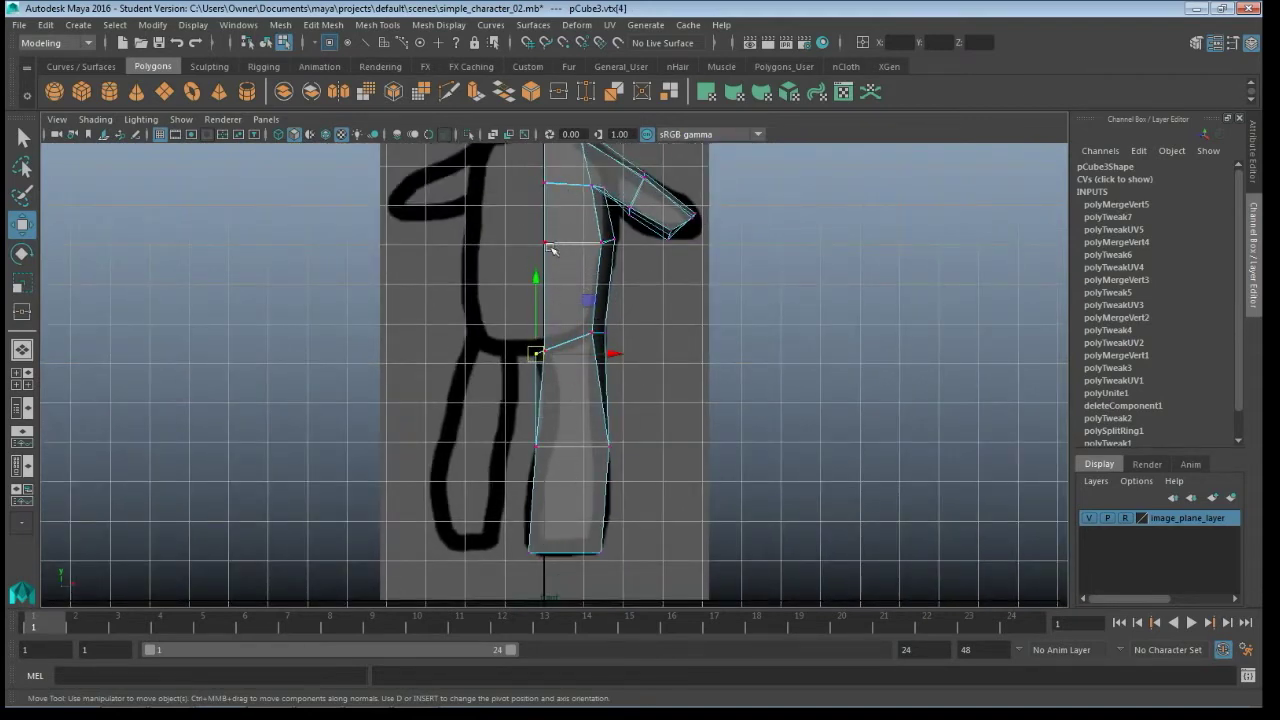
pyautogui.scroll(4, 545, 465)
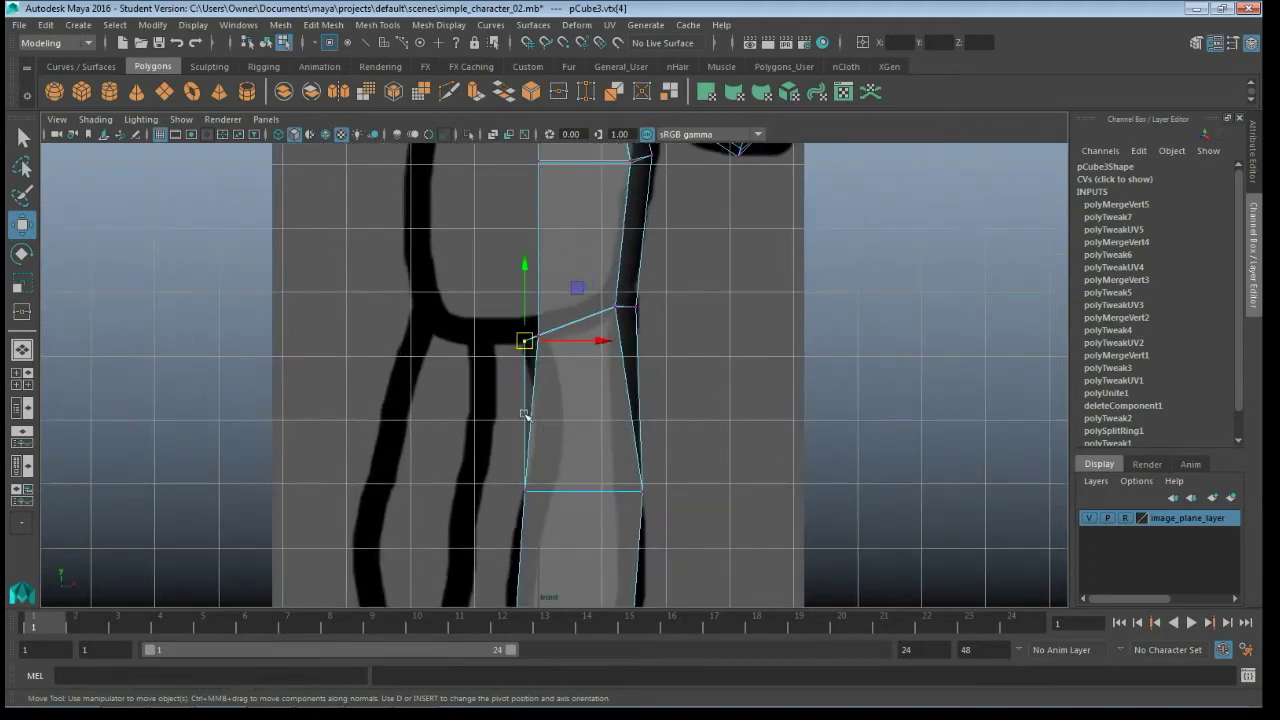
pyautogui.keyDown('alt'); pyautogui.moveTo(569, 470); pyautogui.dragTo(565, 365, button='middle'); pyautogui.keyUp('alt')
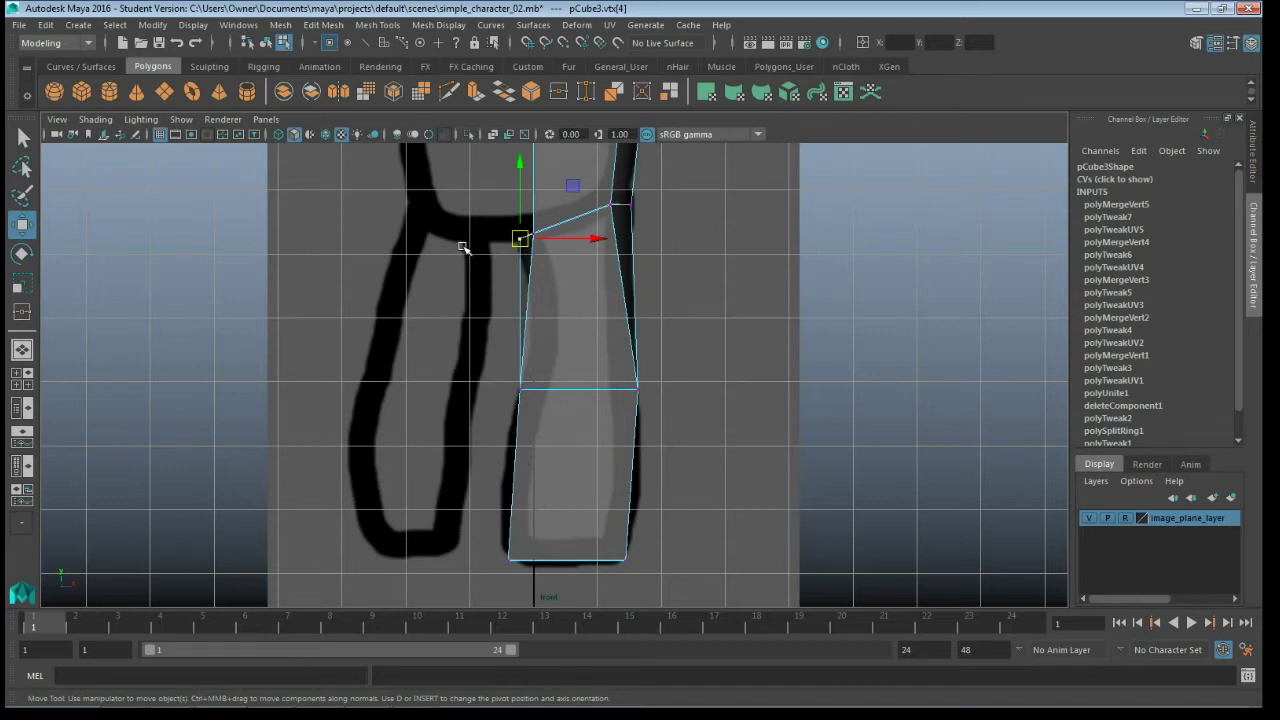
pyautogui.moveTo(466, 326); pyautogui.dragTo(685, 615)
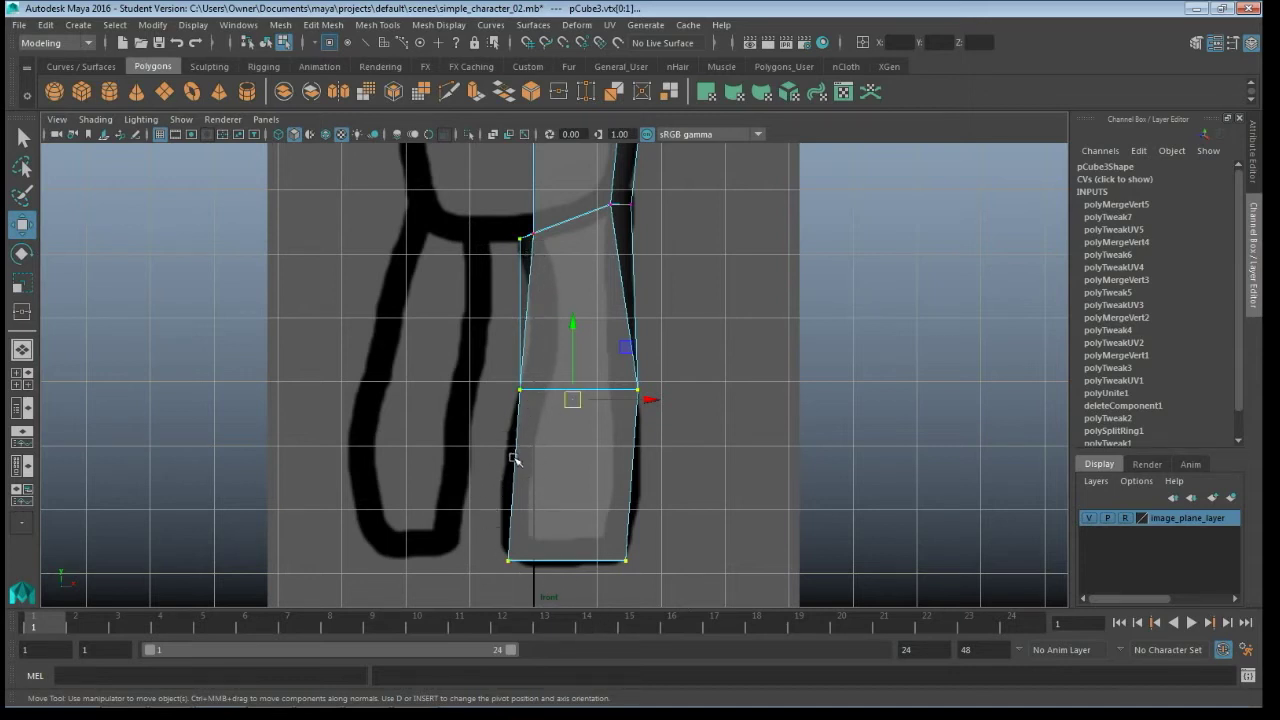
pyautogui.moveTo(646, 399); pyautogui.dragTo(661, 401)
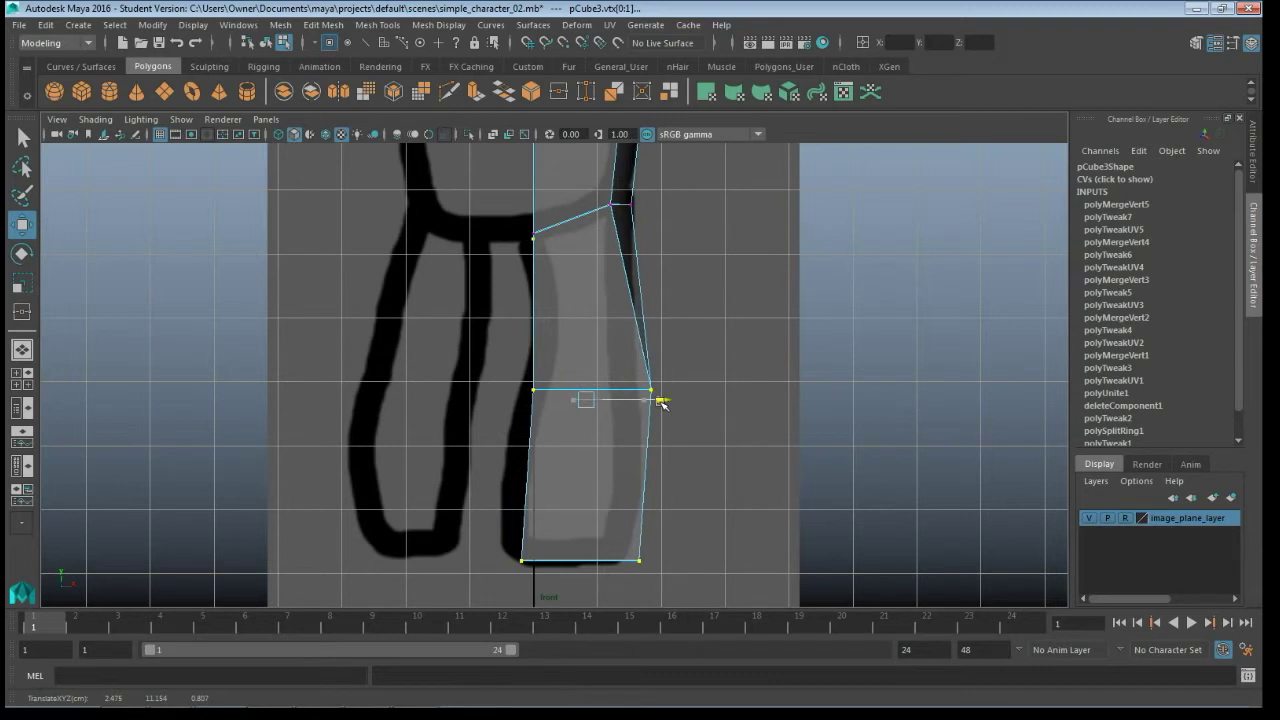
pyautogui.click(535, 234)
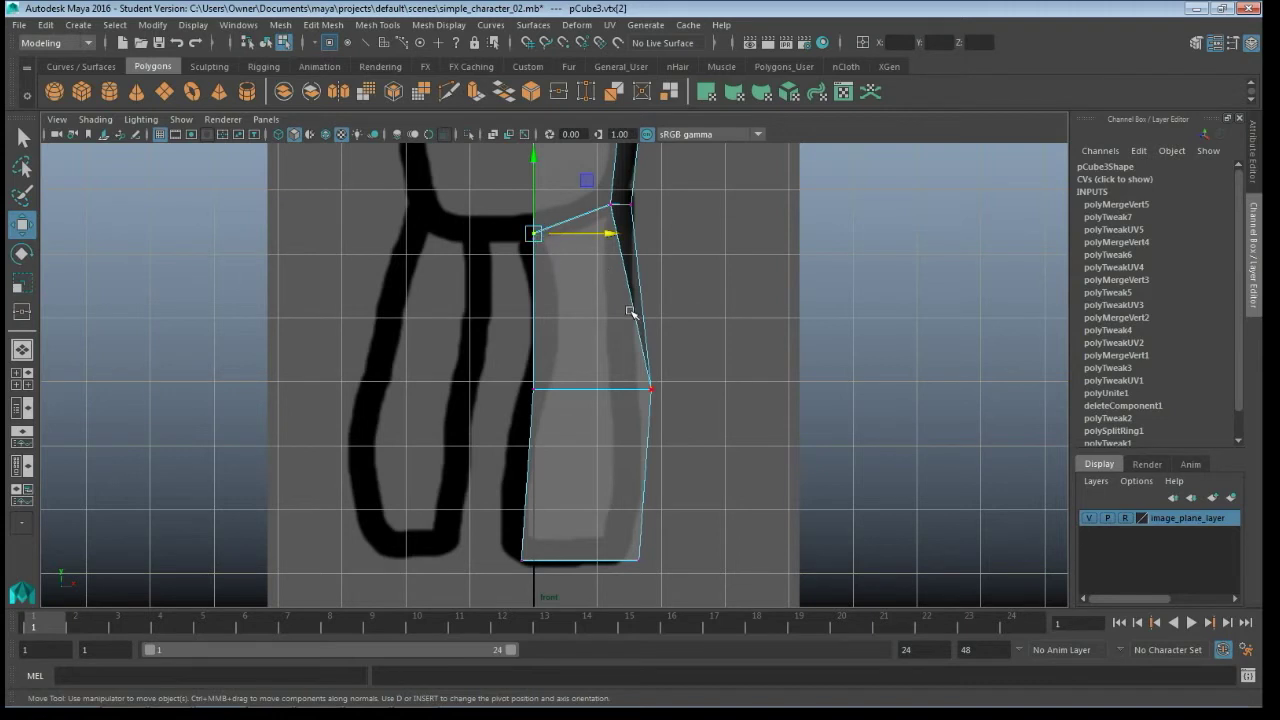
pyautogui.click(573, 339)
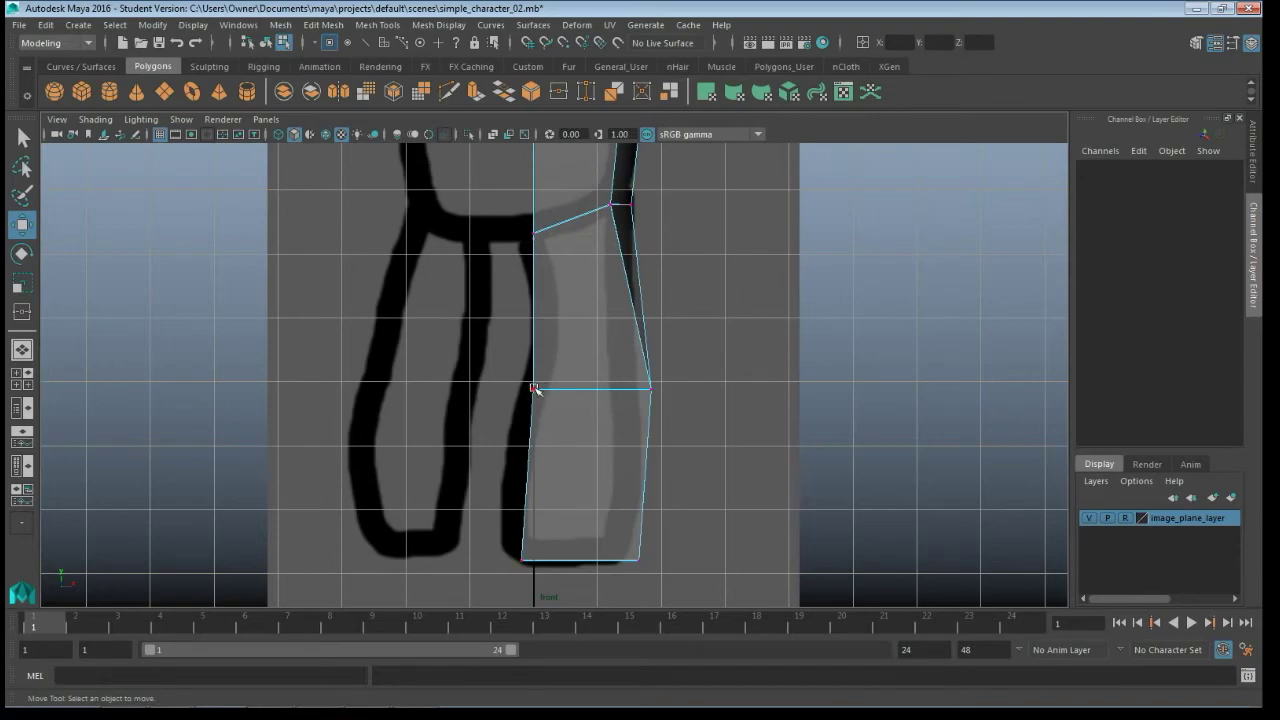
pyautogui.press('space')
pyautogui.press('space')
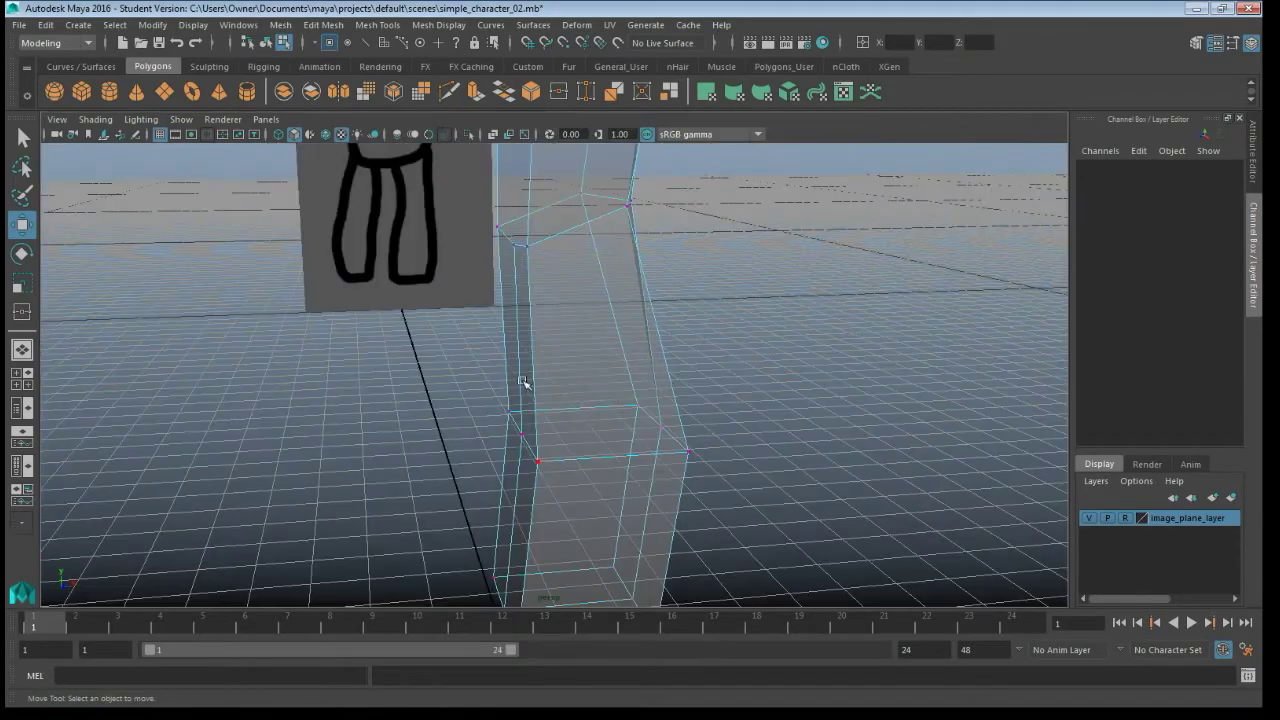
# Step: Move the front and back corner vertices on the leg's inner side, at knee and bottom, along X toward the leg's middle to round it
pyautogui.keyDown('alt'); pyautogui.moveTo(523, 380); pyautogui.dragTo(566, 374); pyautogui.keyUp('alt')
pyautogui.keyDown('alt'); pyautogui.moveTo(566, 374); pyautogui.dragTo(564, 316, button='middle'); pyautogui.keyUp('alt')
pyautogui.click(573, 378)
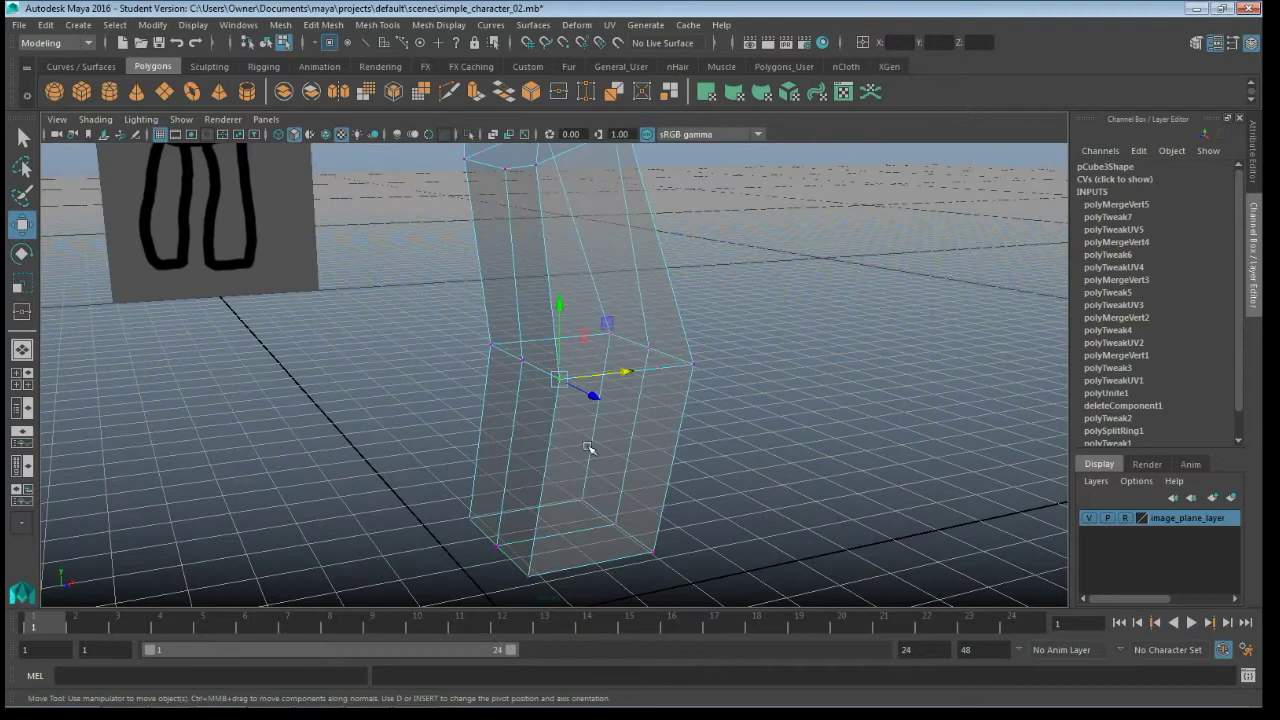
pyautogui.keyDown('shift'); pyautogui.click(546, 556); pyautogui.keyUp('shift')
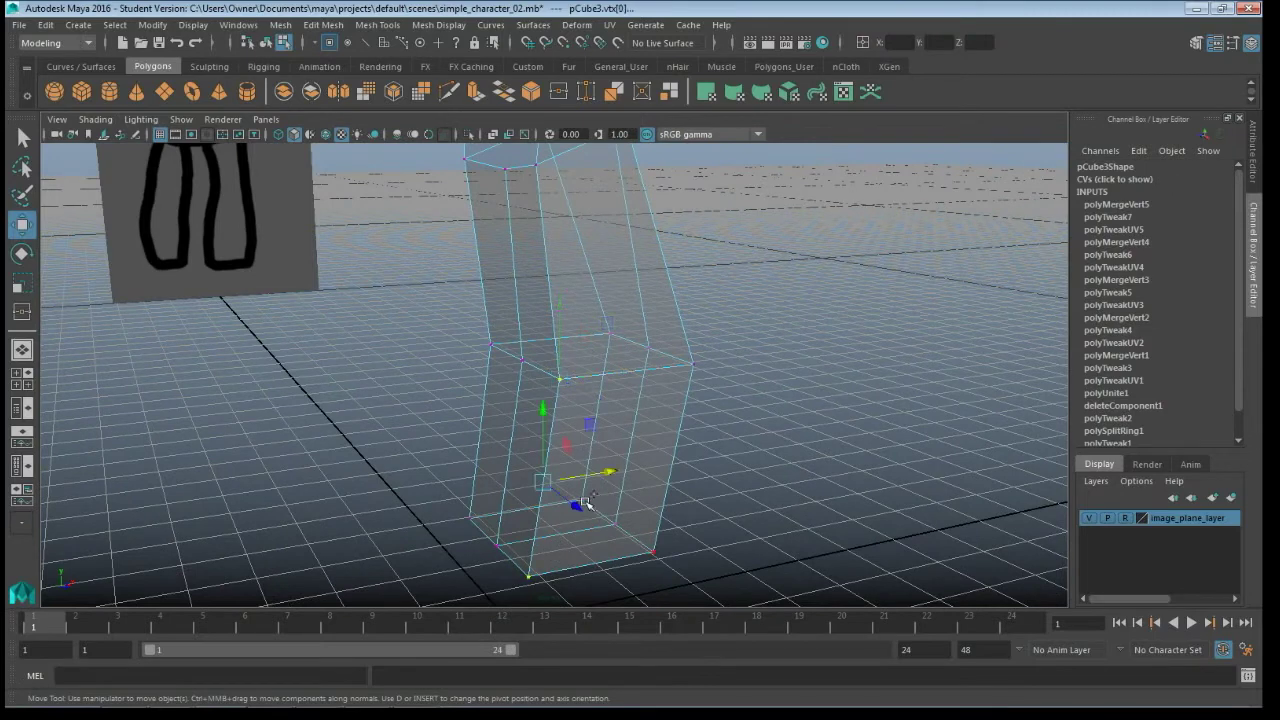
pyautogui.keyDown('shift'); pyautogui.click(474, 518); pyautogui.keyUp('shift')
pyautogui.keyDown('shift'); pyautogui.click(490, 344); pyautogui.keyUp('shift')
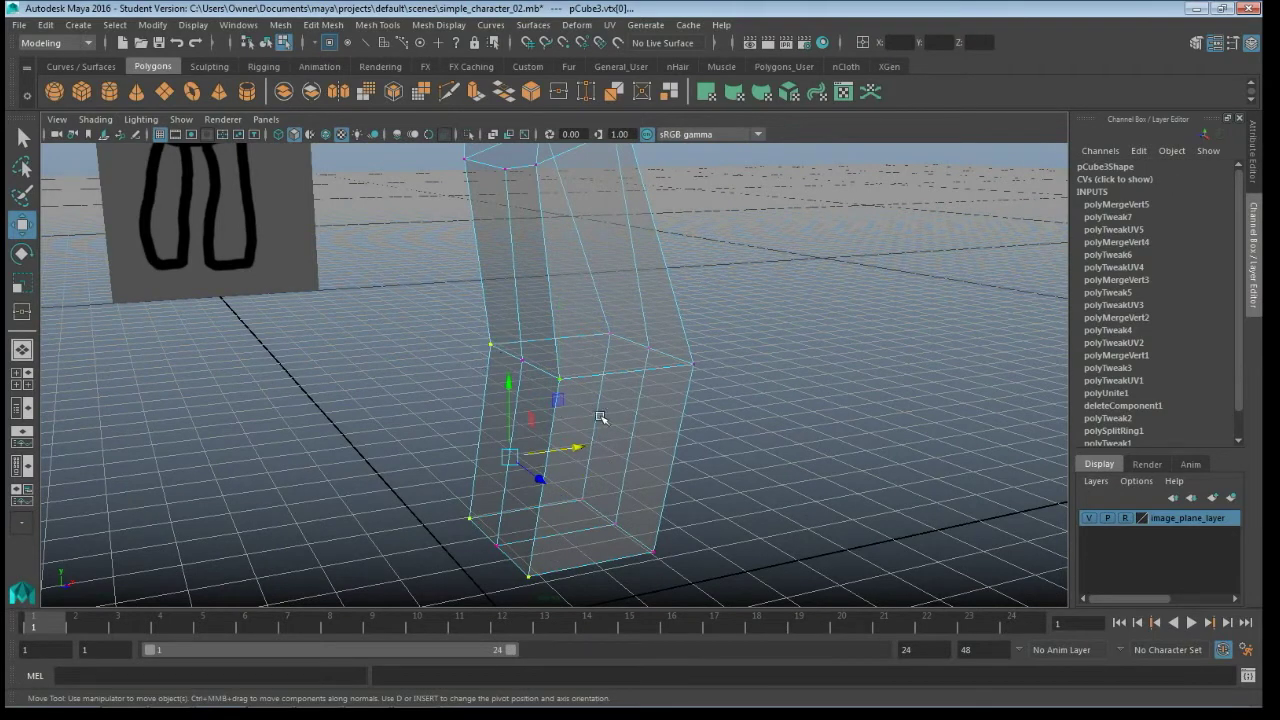
pyautogui.moveTo(585, 446); pyautogui.dragTo(606, 446)
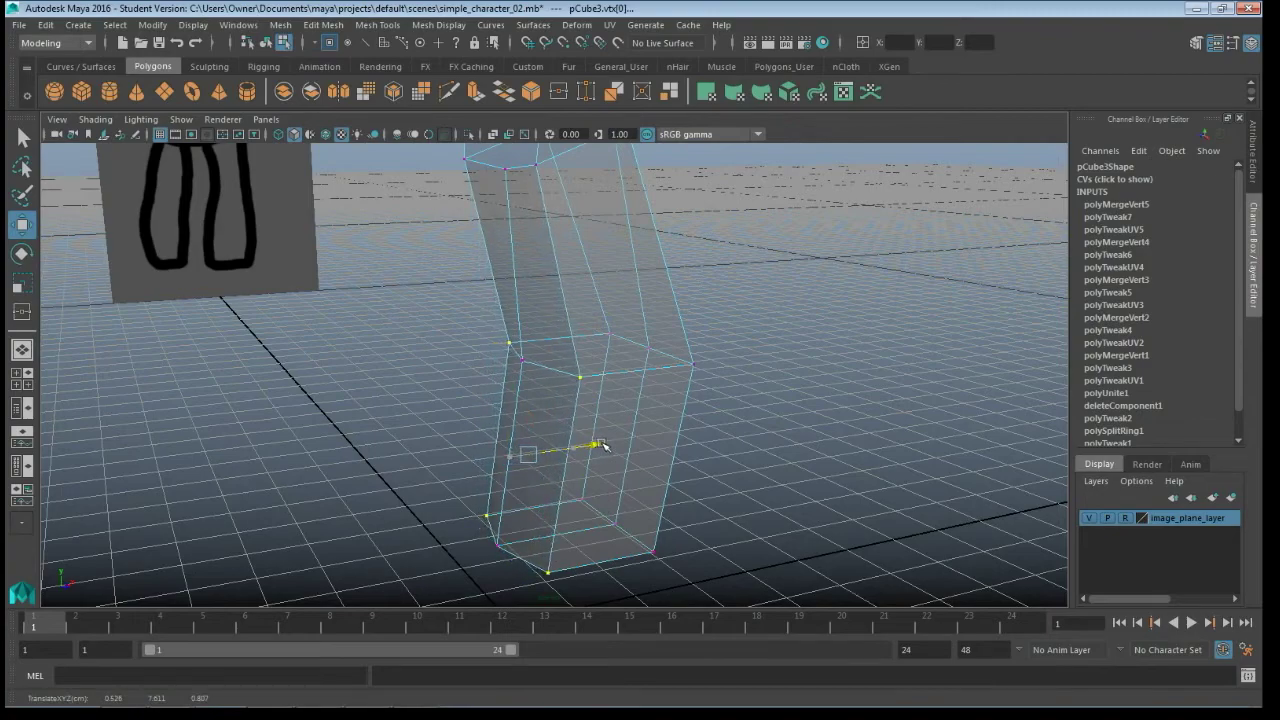
# Step: Move the front and back corner vertices on the leg's outer side, at knee and bottom, inward along X to round that side
pyautogui.keyDown('alt'); pyautogui.moveTo(683, 402); pyautogui.dragTo(580, 317); pyautogui.keyUp('alt')
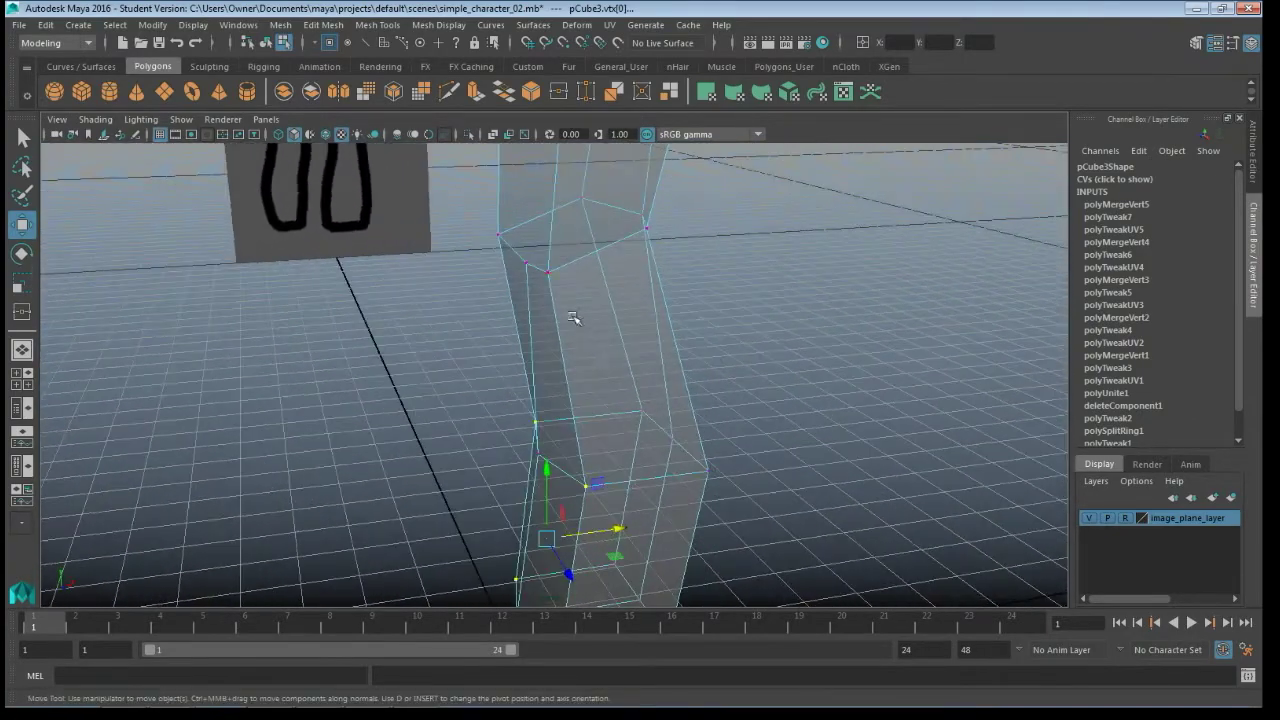
pyautogui.moveTo(465, 203); pyautogui.dragTo(555, 295)
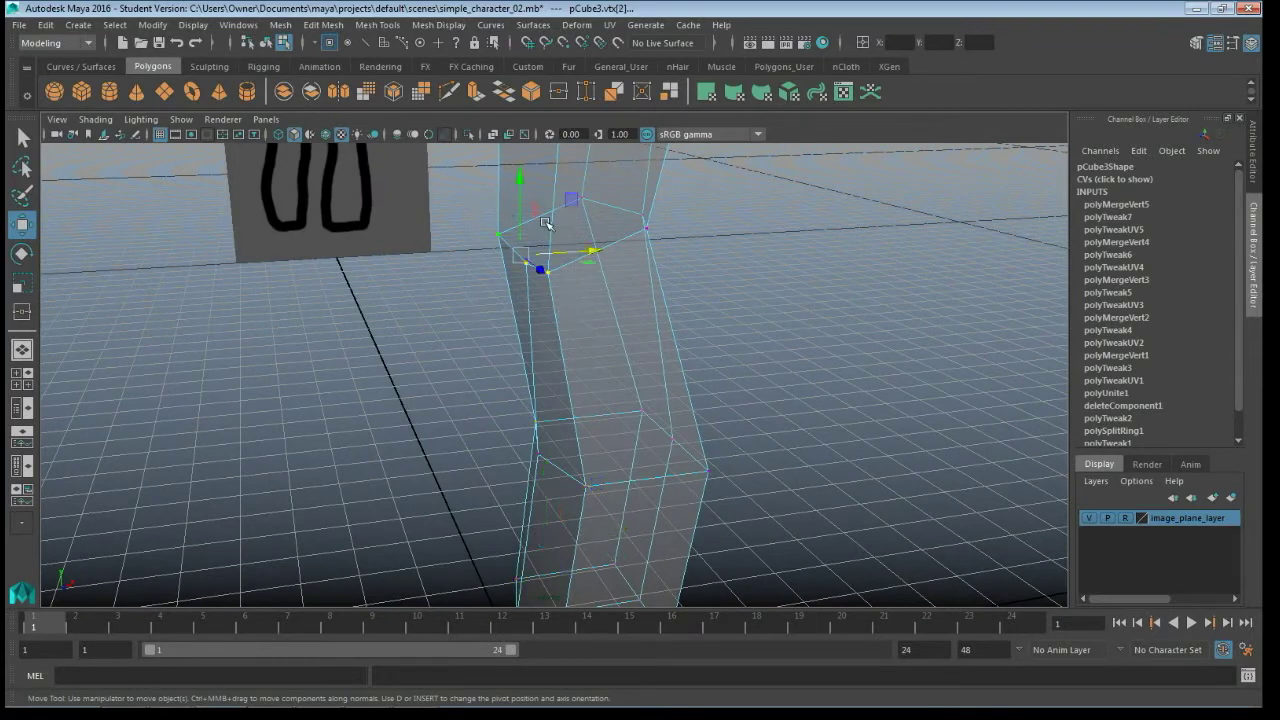
pyautogui.keyDown('alt'); pyautogui.moveTo(633, 450); pyautogui.dragTo(495, 327); pyautogui.keyUp('alt')
pyautogui.click(605, 346)
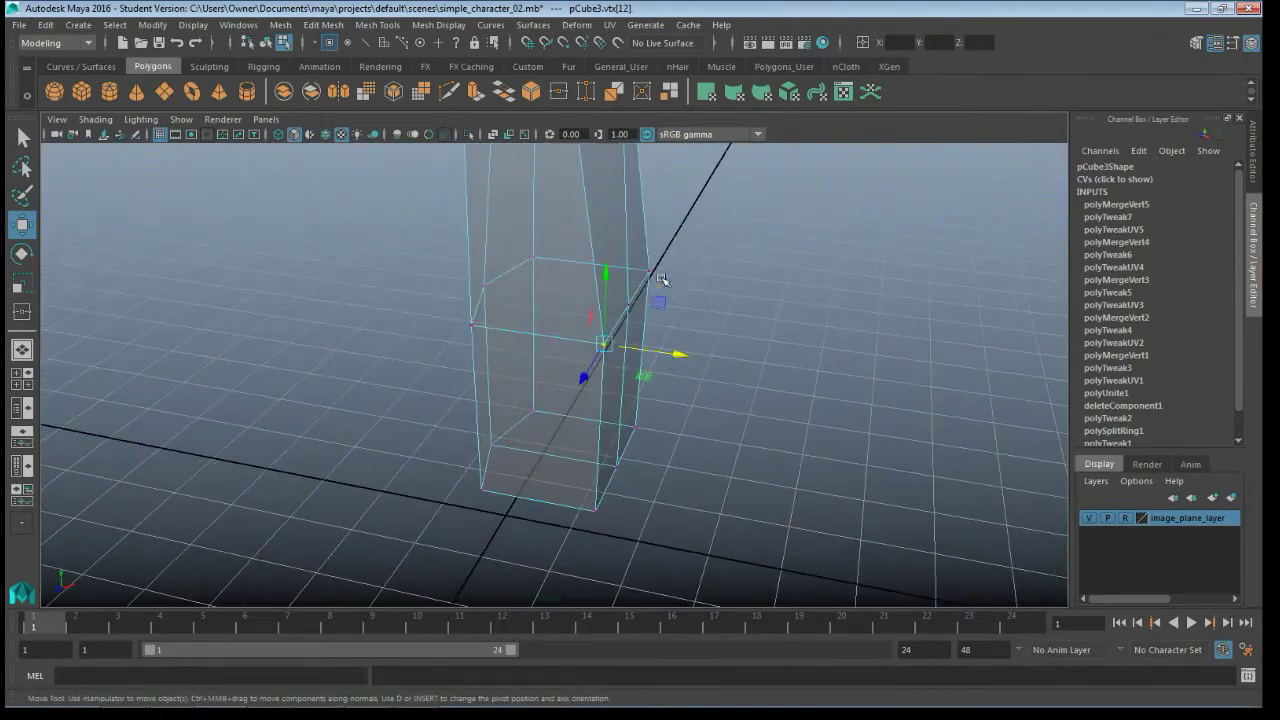
pyautogui.press('q')
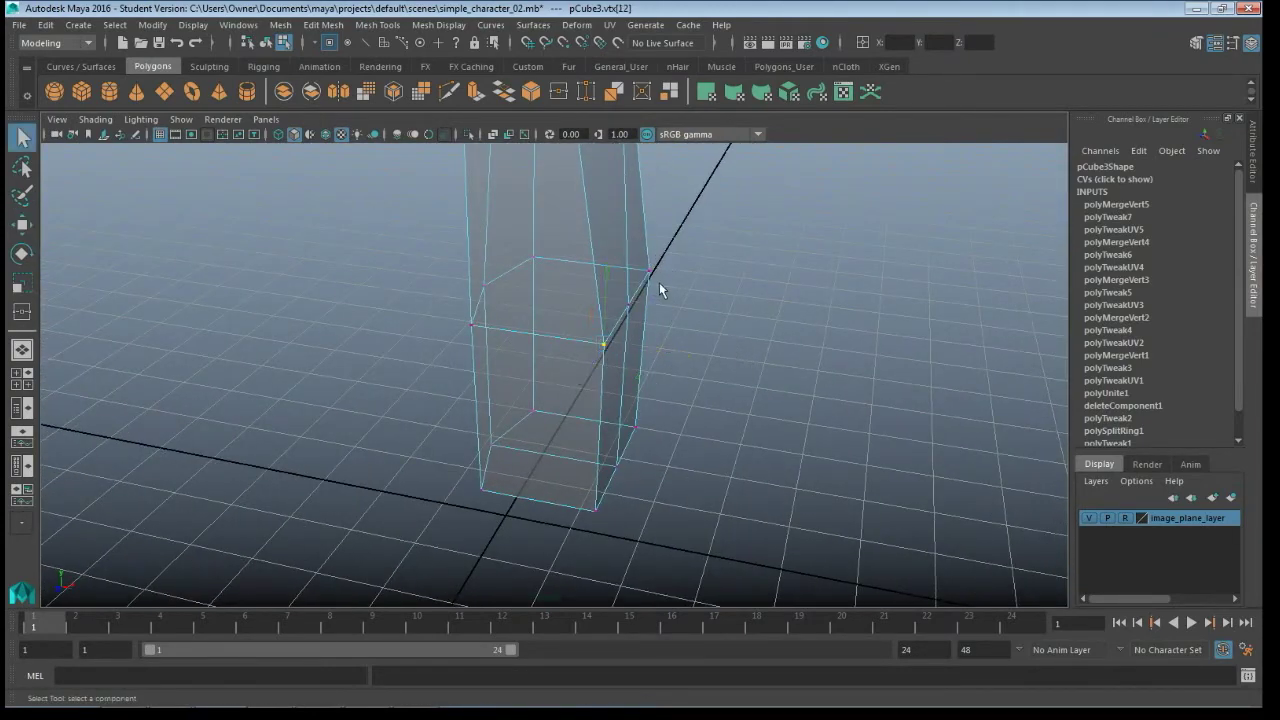
pyautogui.keyDown('shift'); pyautogui.click(637, 428); pyautogui.keyUp('shift')
pyautogui.press('w')
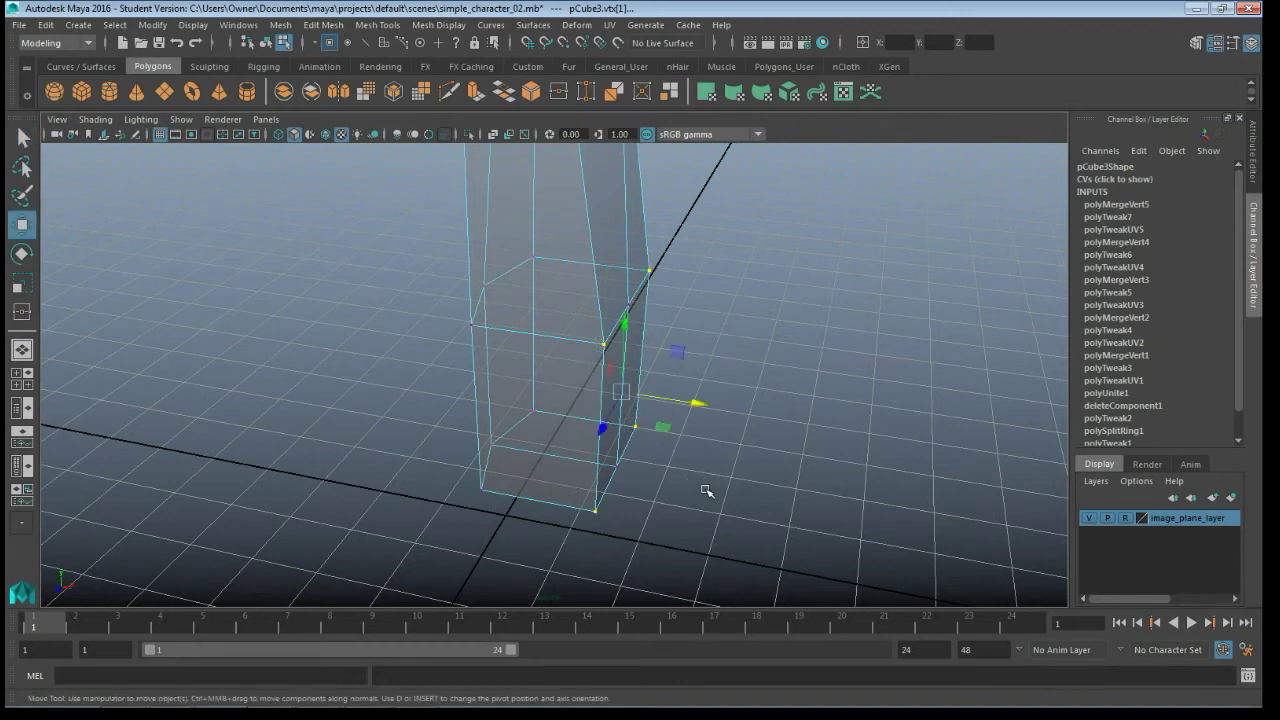
pyautogui.moveTo(702, 405); pyautogui.dragTo(678, 398)
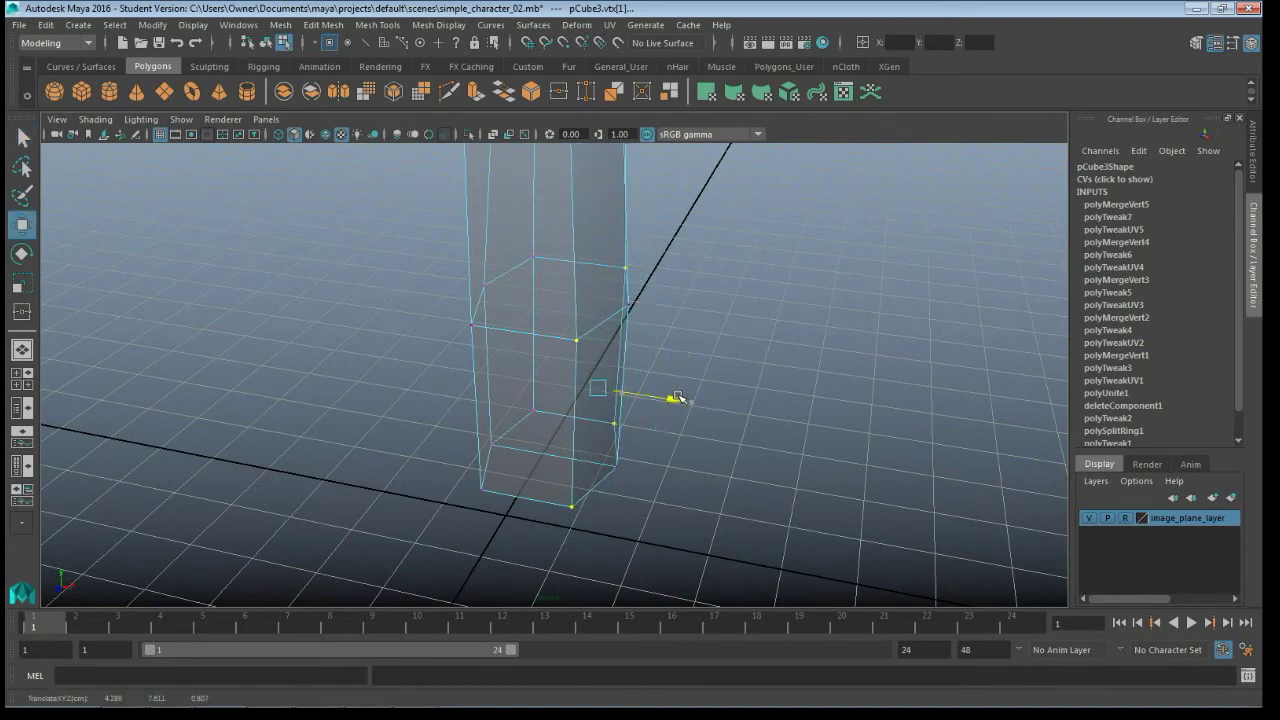
# Step: Return to object mode and select the joined torso and leg mesh to check its shape from the side
pyautogui.moveTo(643, 463)
pyautogui.keyDown('alt'); pyautogui.mouseDown()
pyautogui.moveTo(734, 443)
pyautogui.moveTo(749, 400)
pyautogui.moveTo(713, 325)
pyautogui.moveTo(749, 466)
pyautogui.moveTo(743, 420)
pyautogui.moveTo(530, 414)
pyautogui.moveTo(617, 374)
pyautogui.moveTo(603, 414)
pyautogui.moveTo(606, 366)
pyautogui.moveTo(563, 435)
pyautogui.moveTo(580, 400)
pyautogui.moveTo(723, 383)
pyautogui.moveTo(629, 394)
pyautogui.moveTo(654, 417)
pyautogui.moveTo(662, 460)
pyautogui.moveTo(666, 380)
pyautogui.mouseUp(); pyautogui.keyUp('alt')
pyautogui.moveTo(707, 318); pyautogui.dragTo(738, 258, button='right')
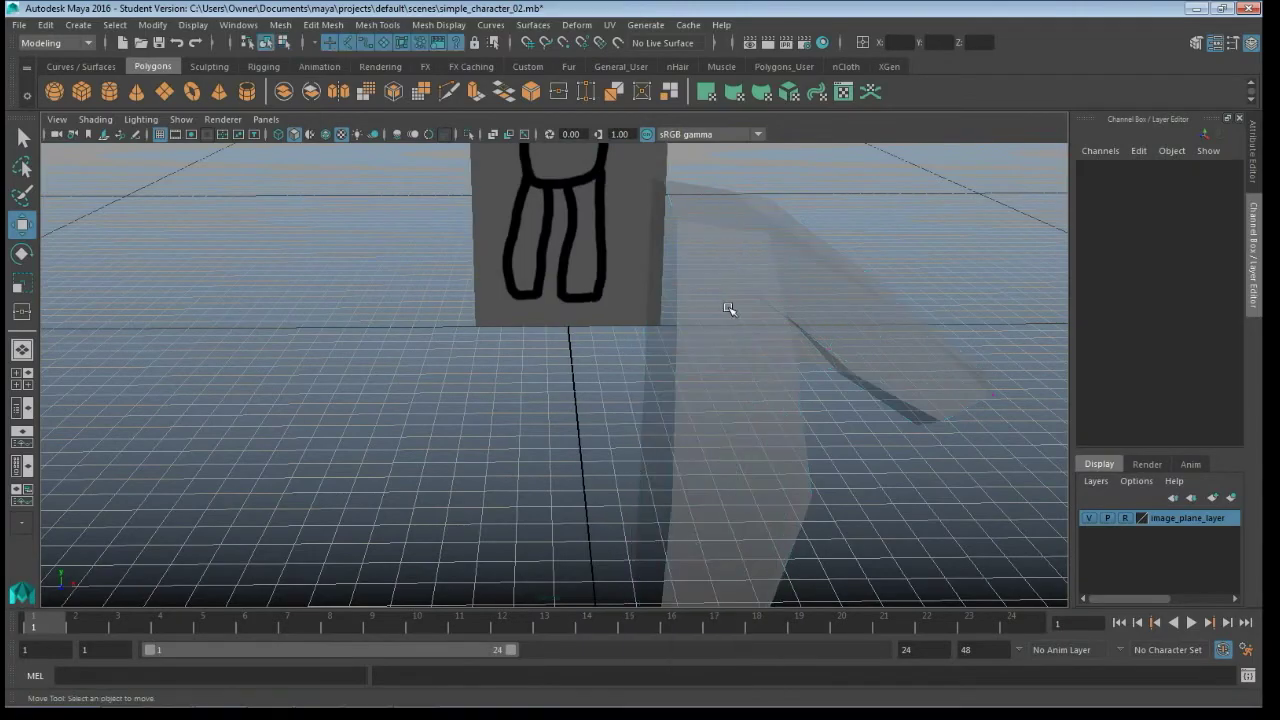
pyautogui.click(728, 308)
pyautogui.keyDown('alt'); pyautogui.moveTo(750, 471); pyautogui.dragTo(570, 497); pyautogui.keyUp('alt')
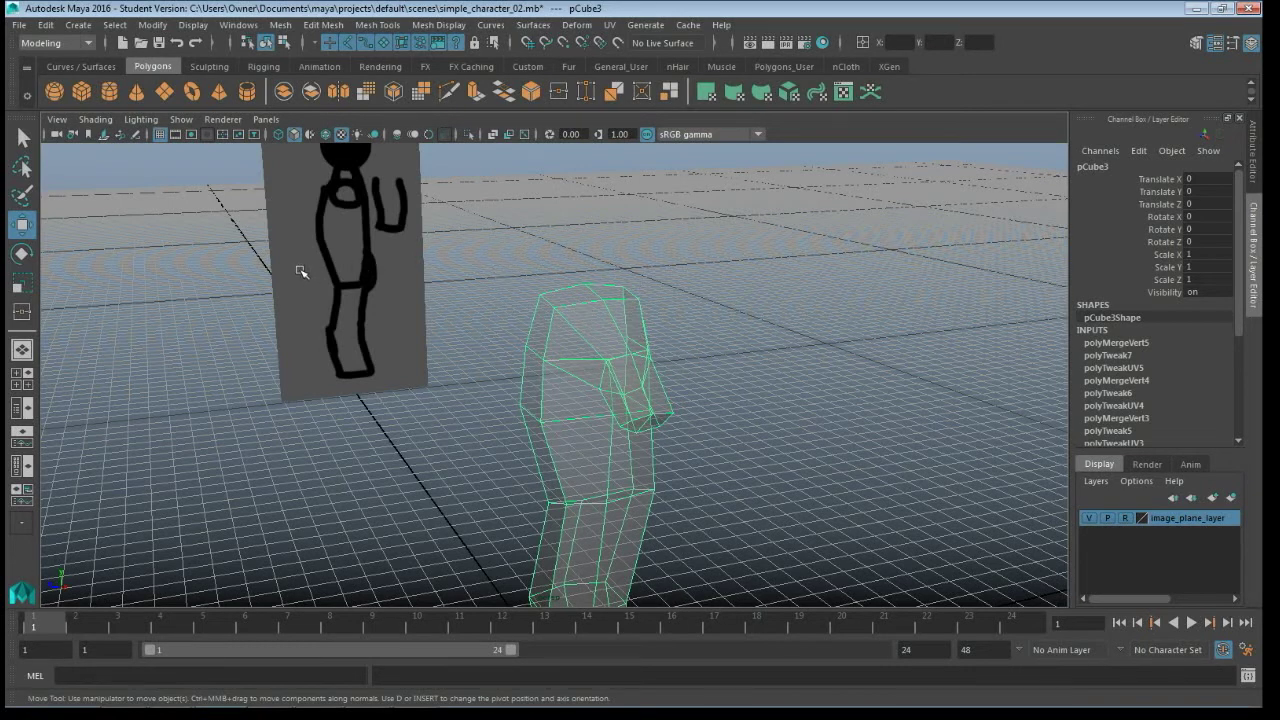
# Step: Save the scene as a new version named simple_character_03.mb, accepting the student version notice
pyautogui.click(19, 24)
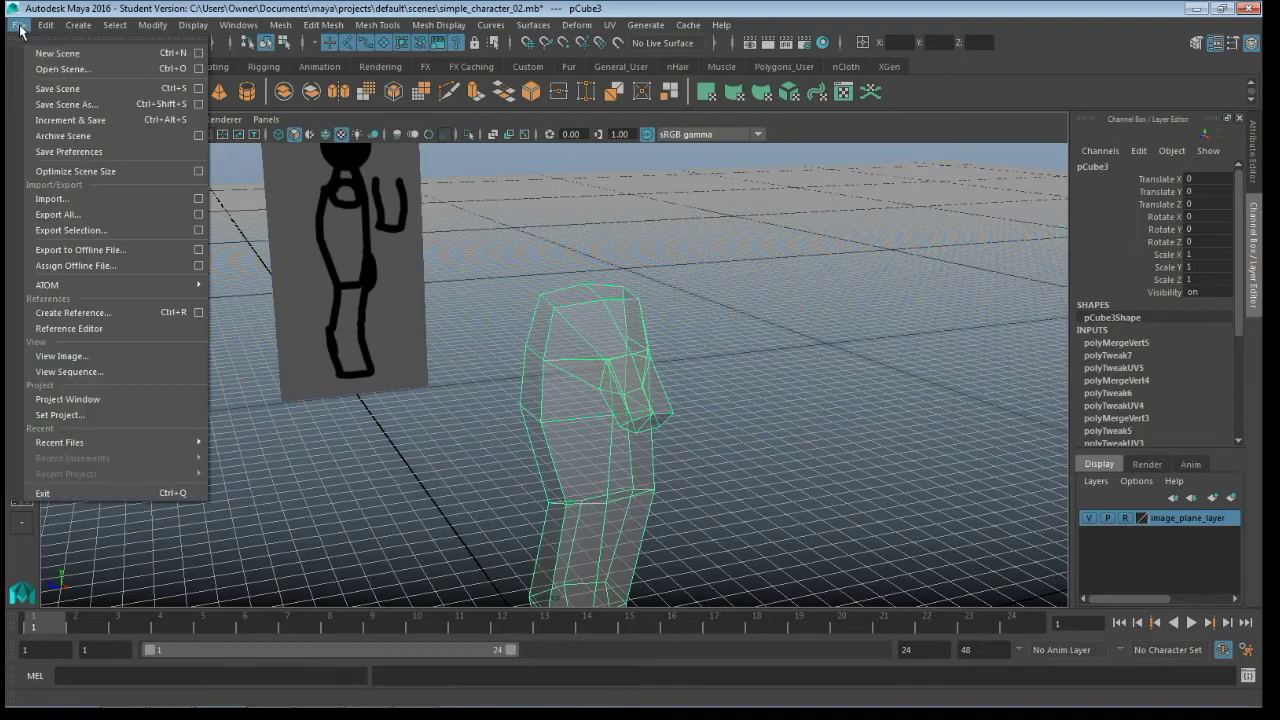
pyautogui.click(84, 107)
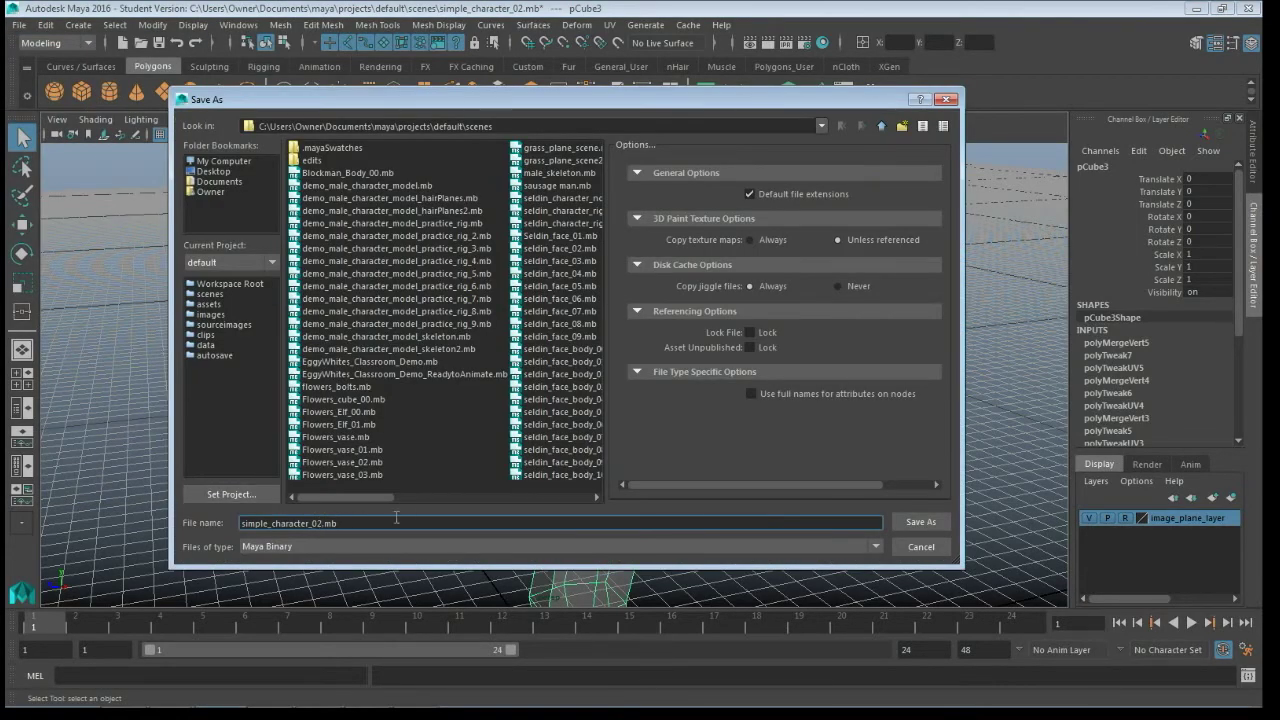
pyautogui.press('Right')
pyautogui.press('BackSpace')
pyautogui.write('3')
pyautogui.click(918, 522)
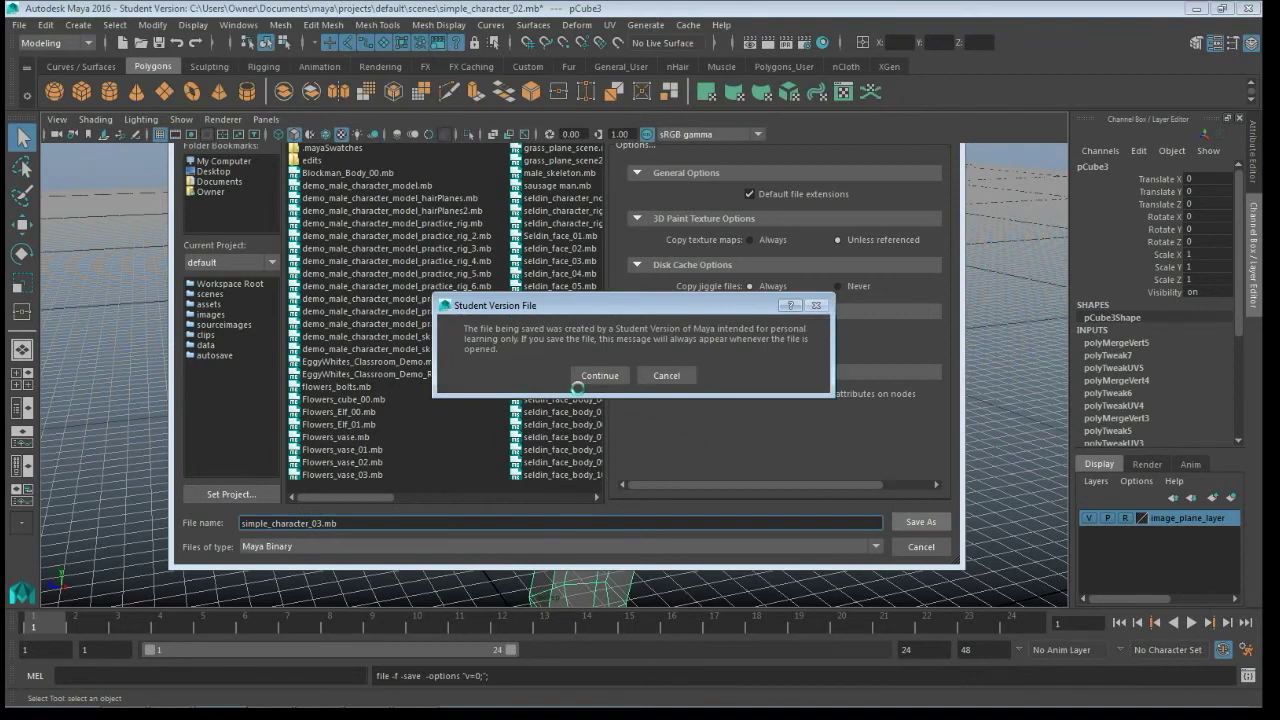
pyautogui.click(581, 376)
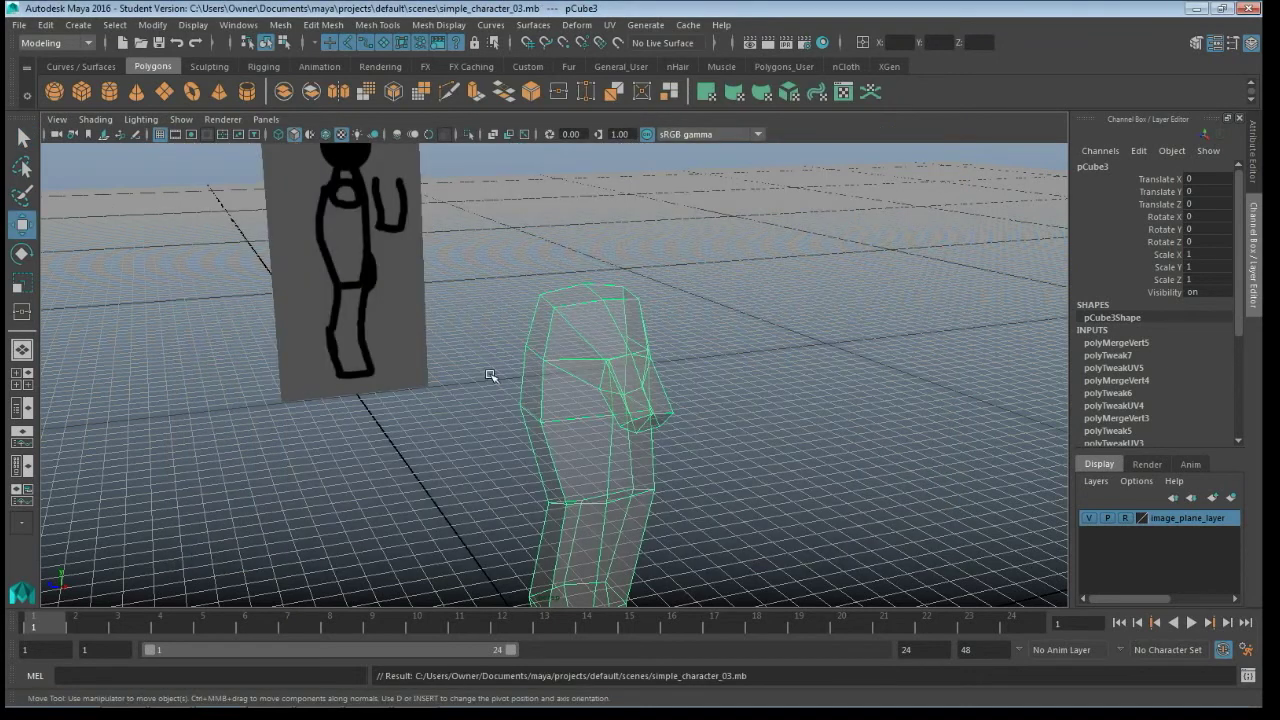